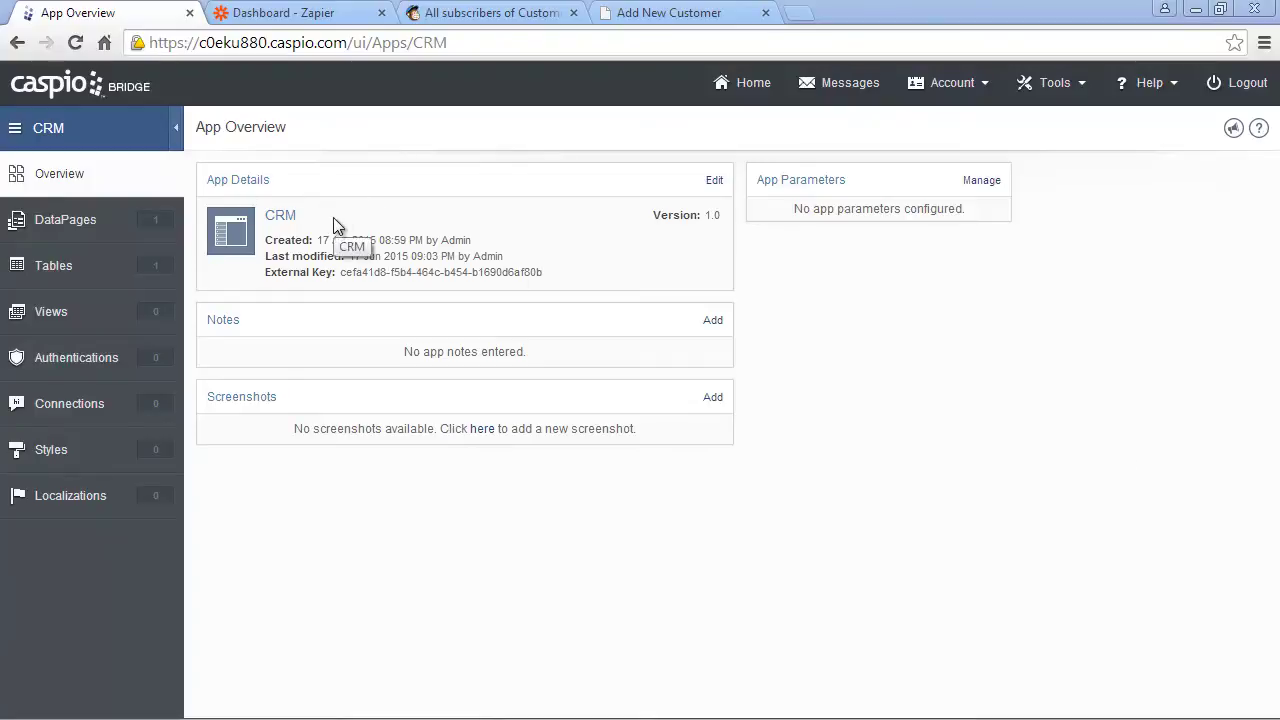
- Look over the empty MailChimp CustomerMailList, Caspio CRM overview and Zapier dashboard, ending on Add New Customer
left_click(480, 14)
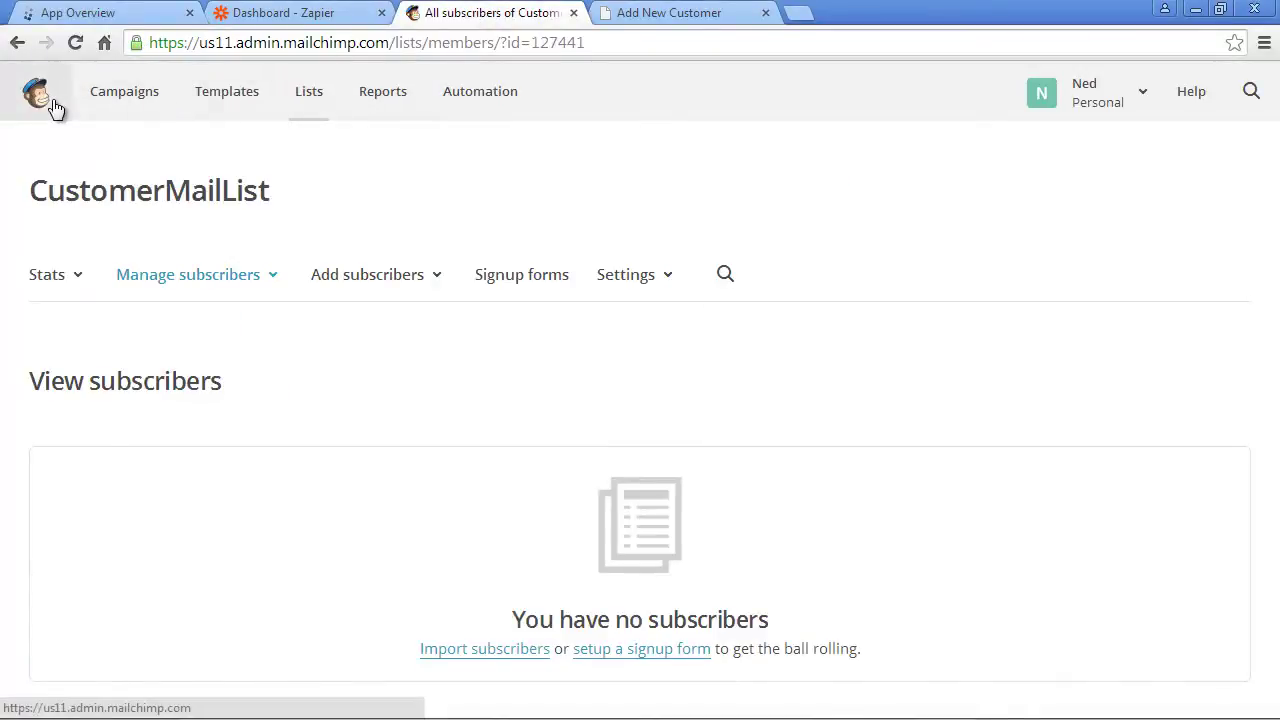
left_click(88, 13)
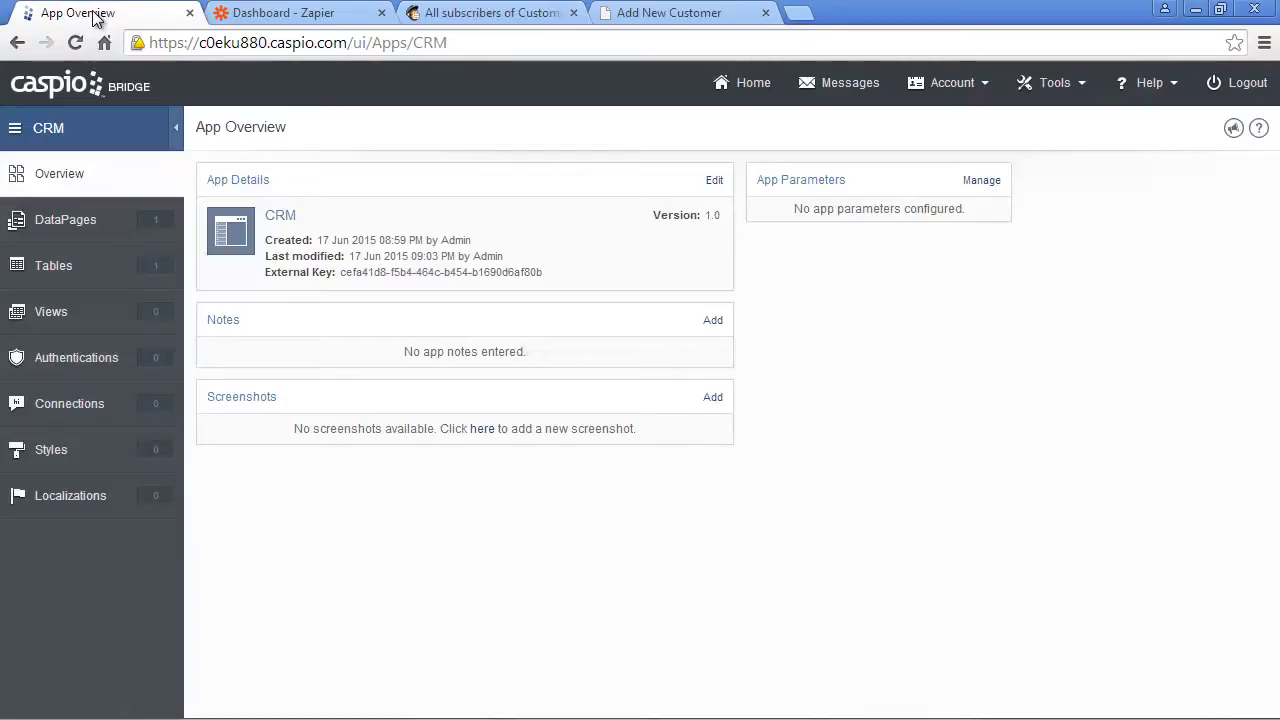
left_click(286, 16)
left_click(488, 14)
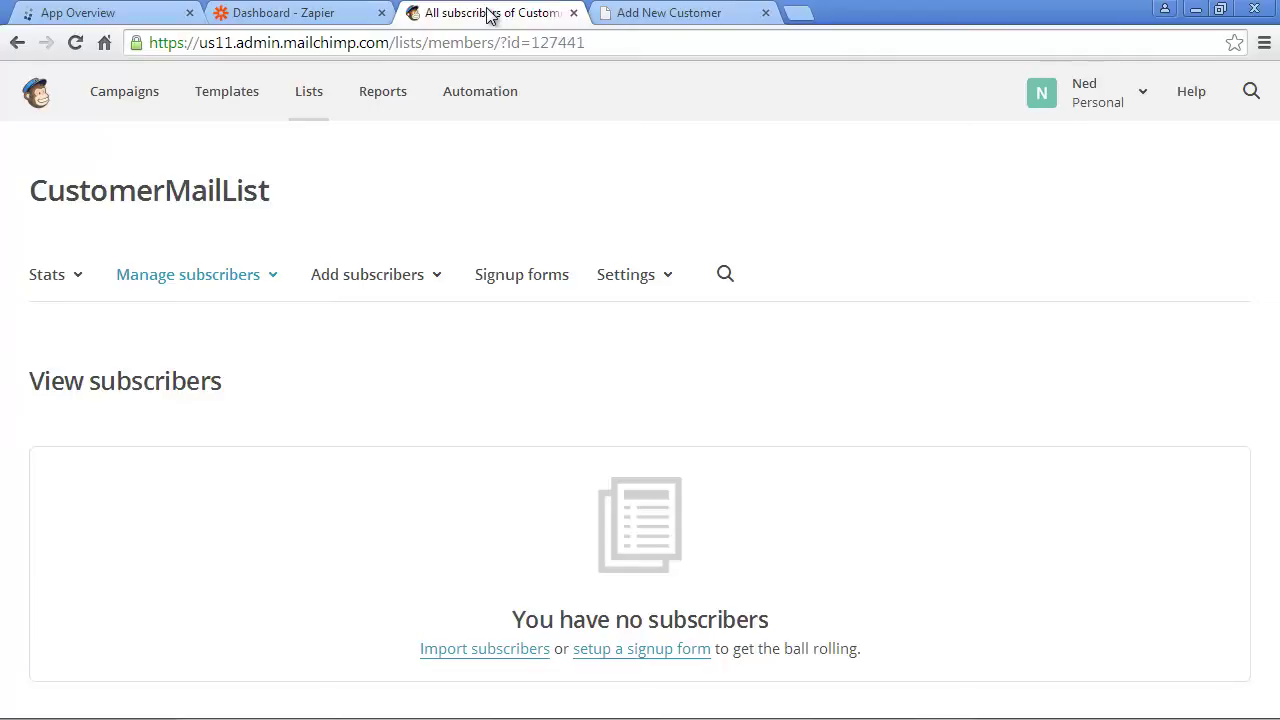
left_click(641, 16)
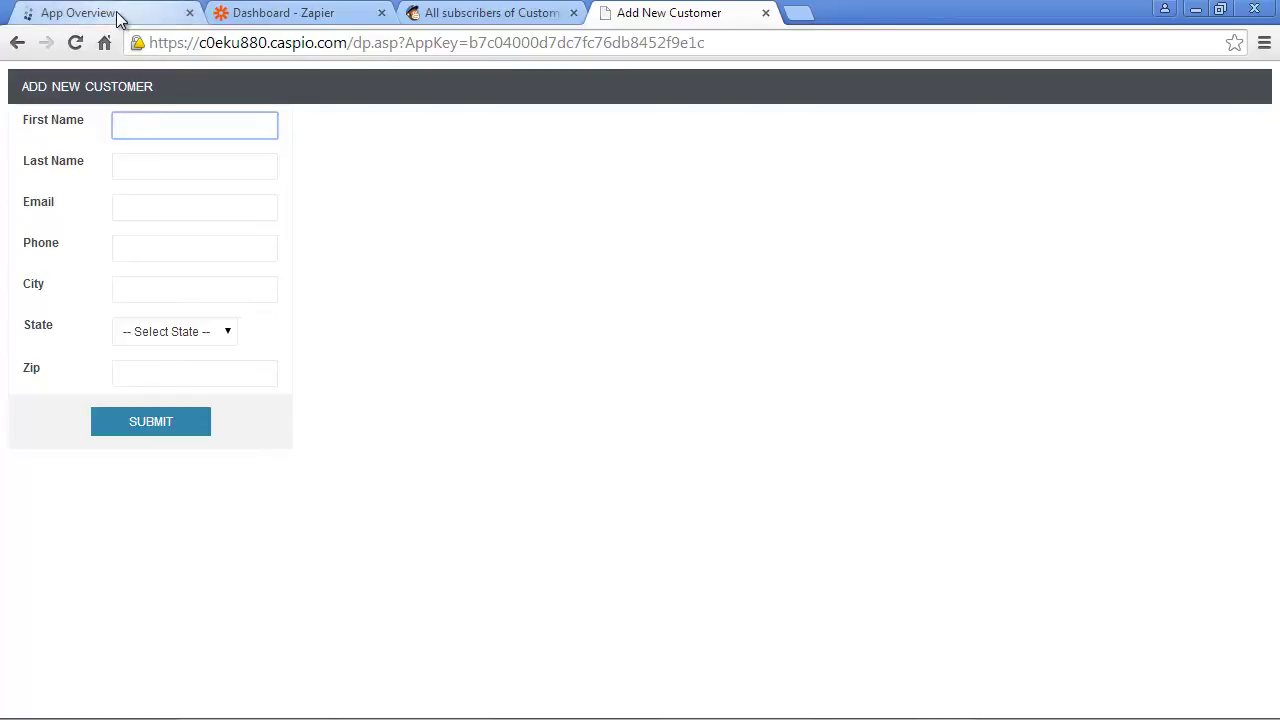
- Recheck the MailChimp list and Caspio CRM overview, browse import/export tools, then show the Zapier dashboard
left_click(445, 13)
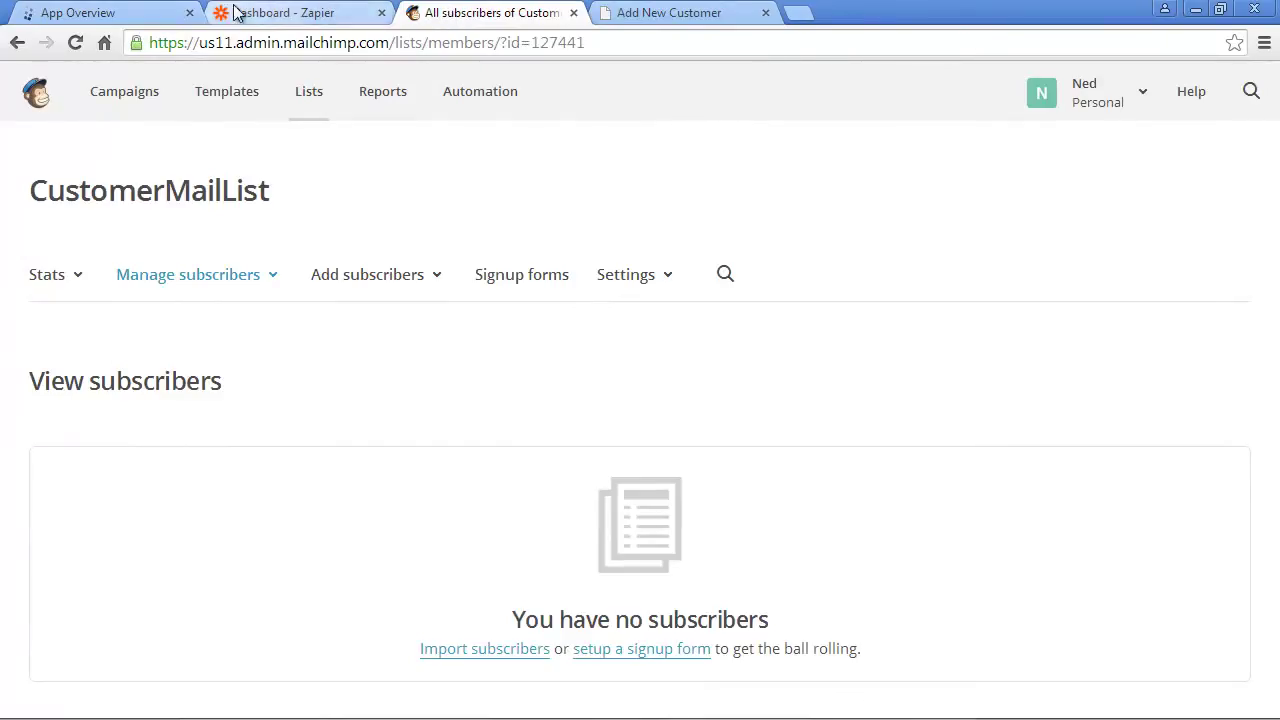
left_click(164, 14)
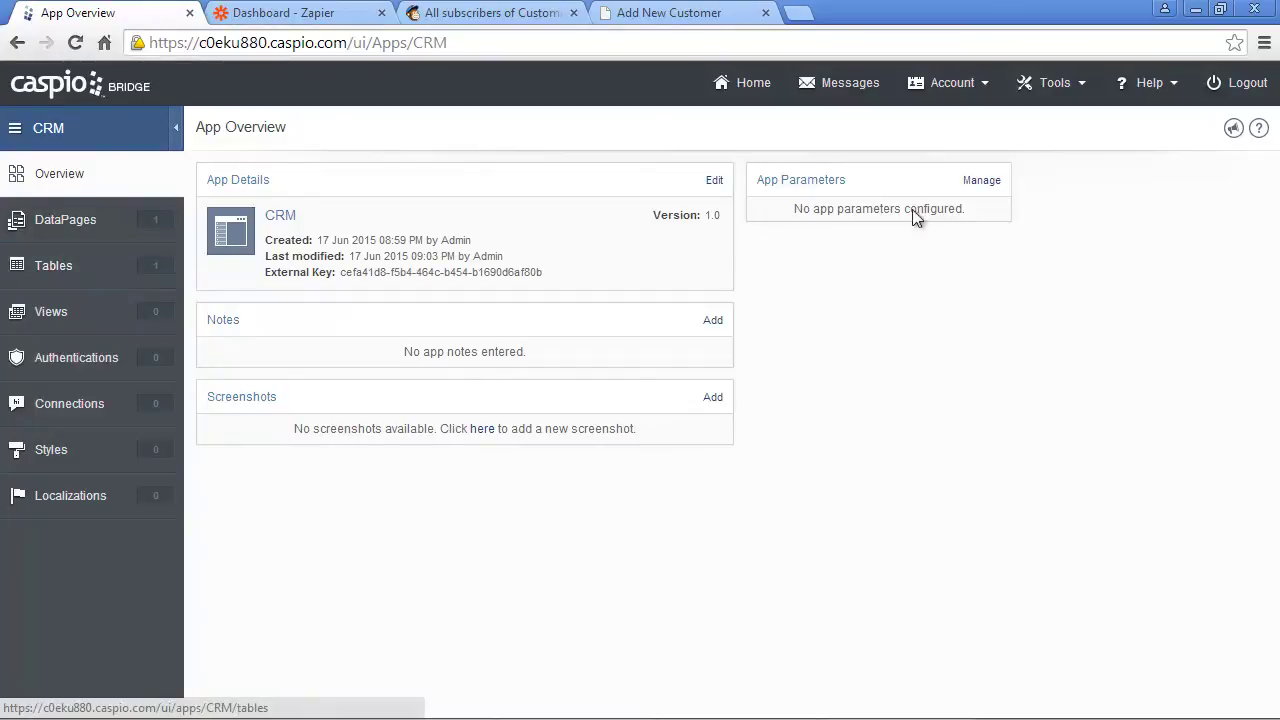
left_click(1054, 84)
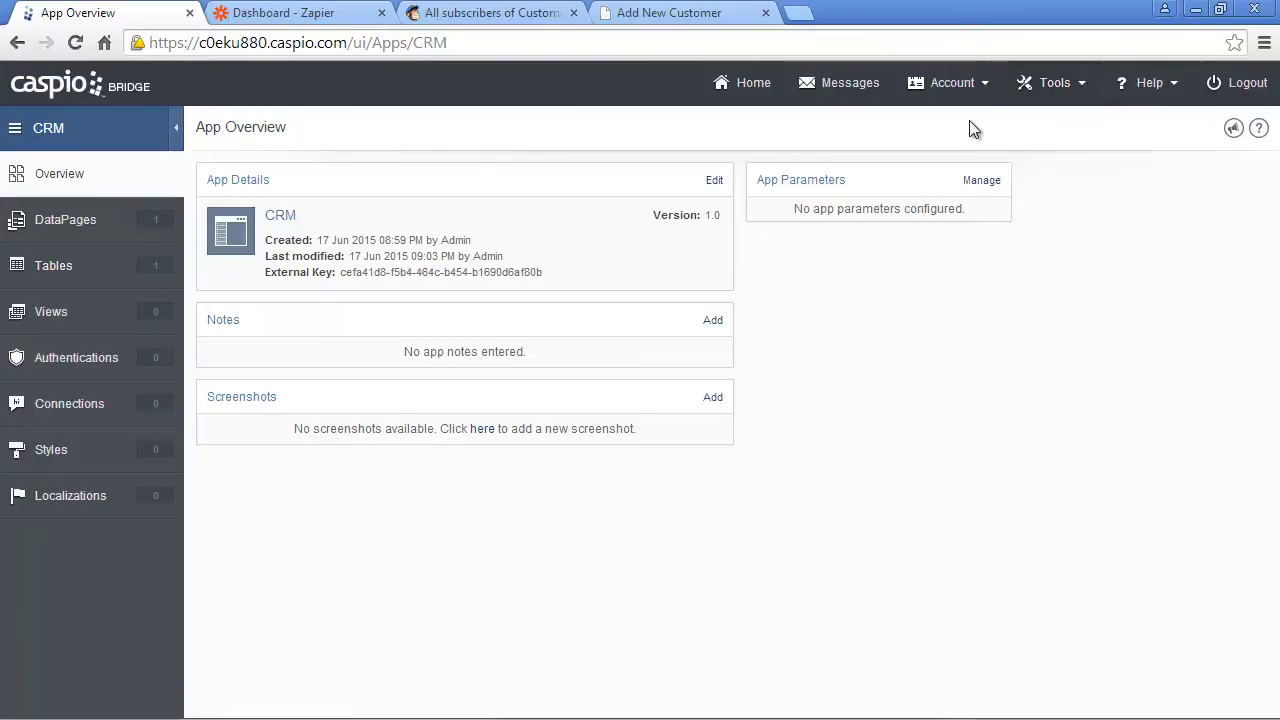
left_click(350, 14)
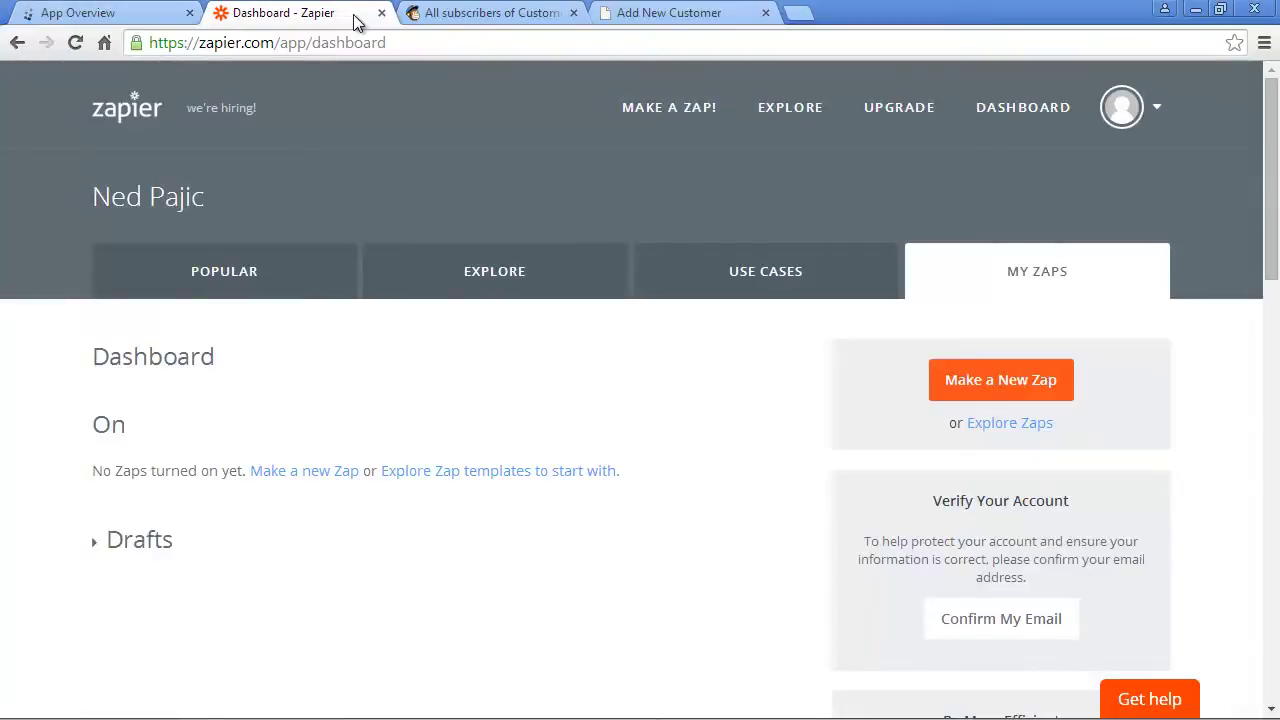
- Start a new Zap triggered by a New Record in Caspio Cloud Database
left_click(955, 379)
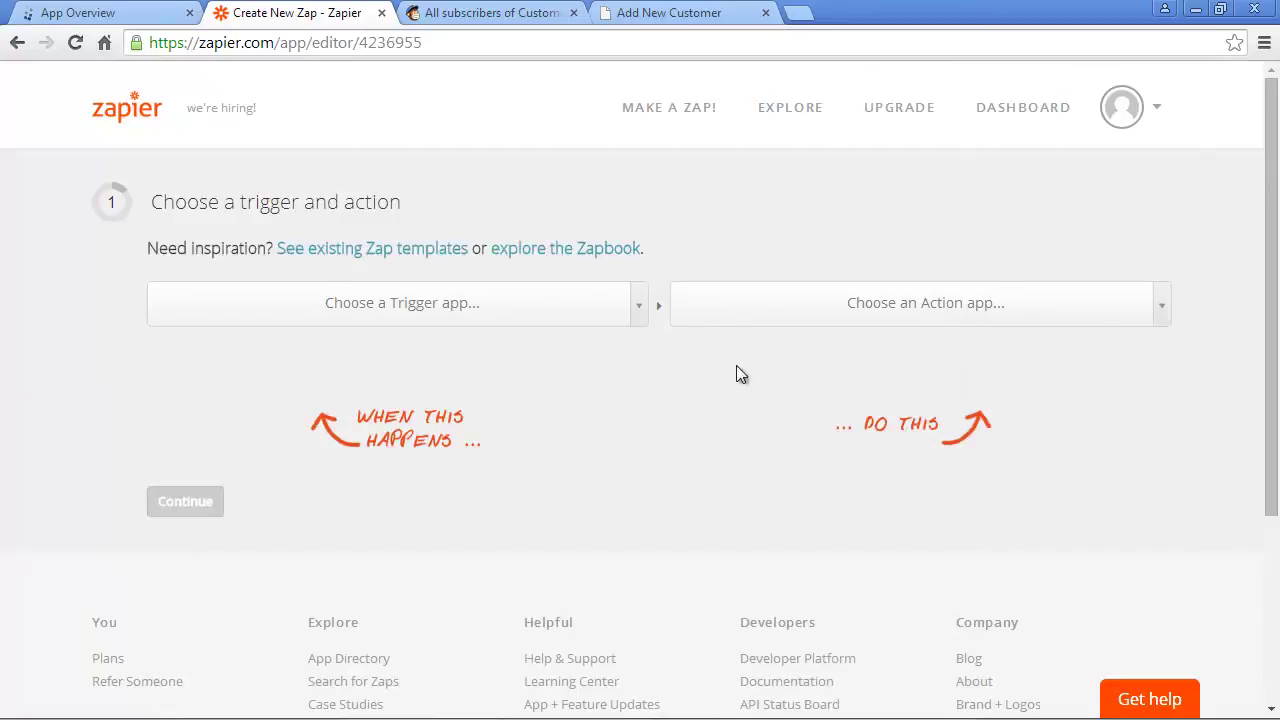
left_click(527, 321)
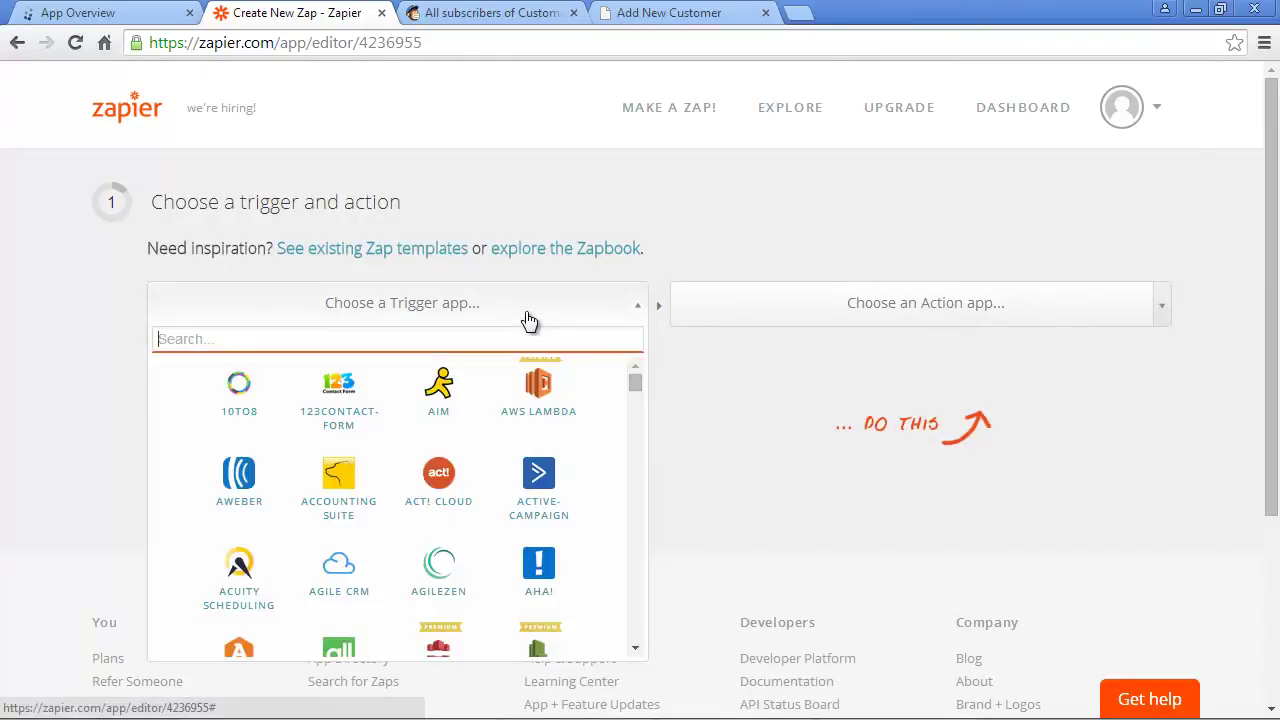
type("cas")
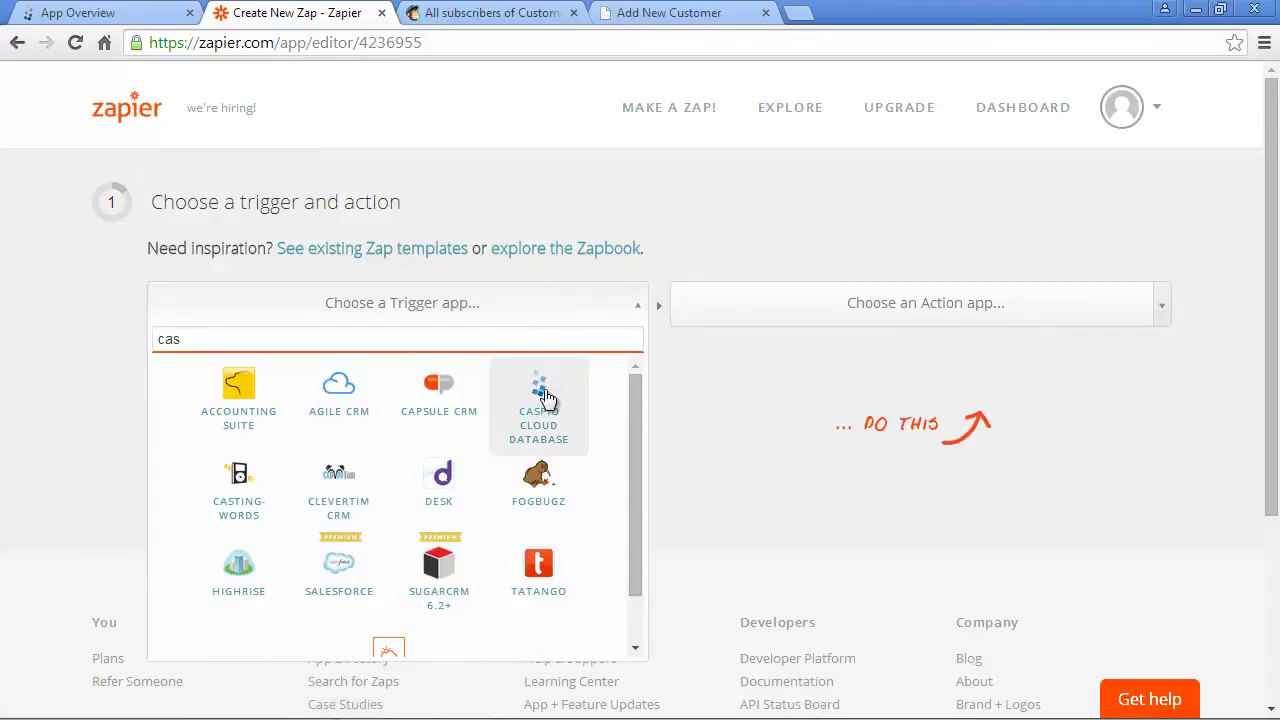
left_click(545, 396)
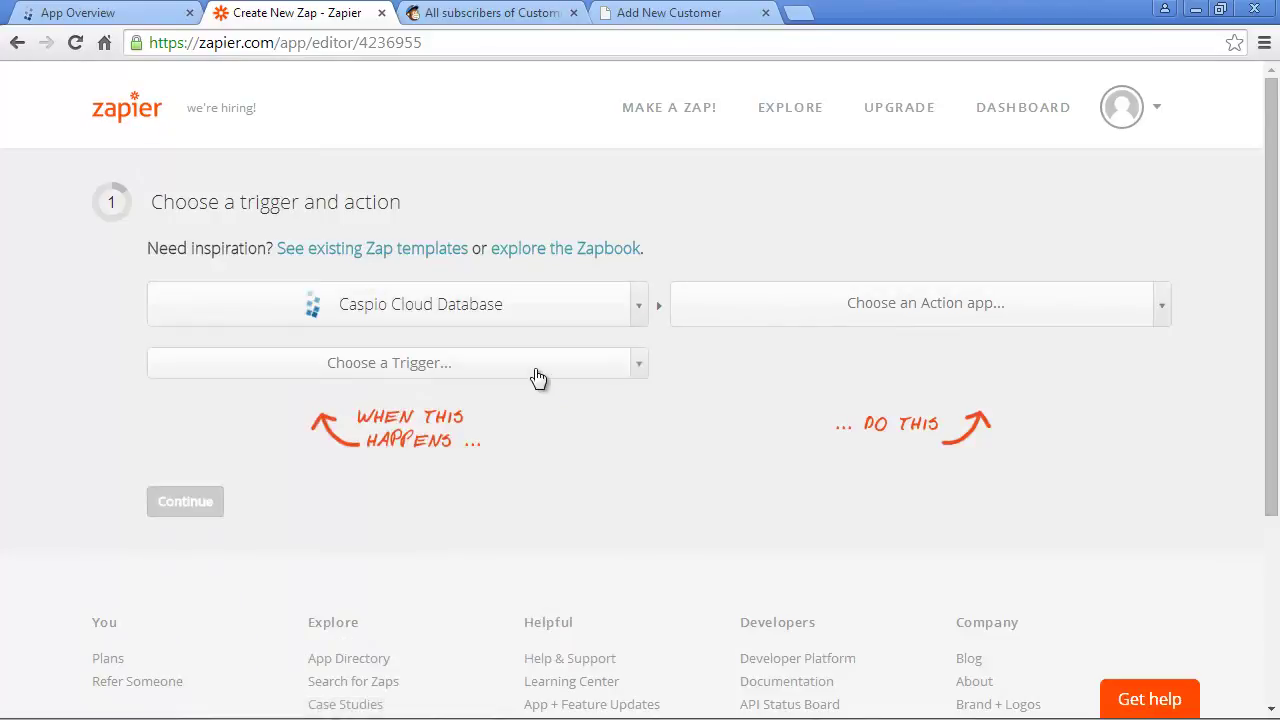
left_click(537, 376)
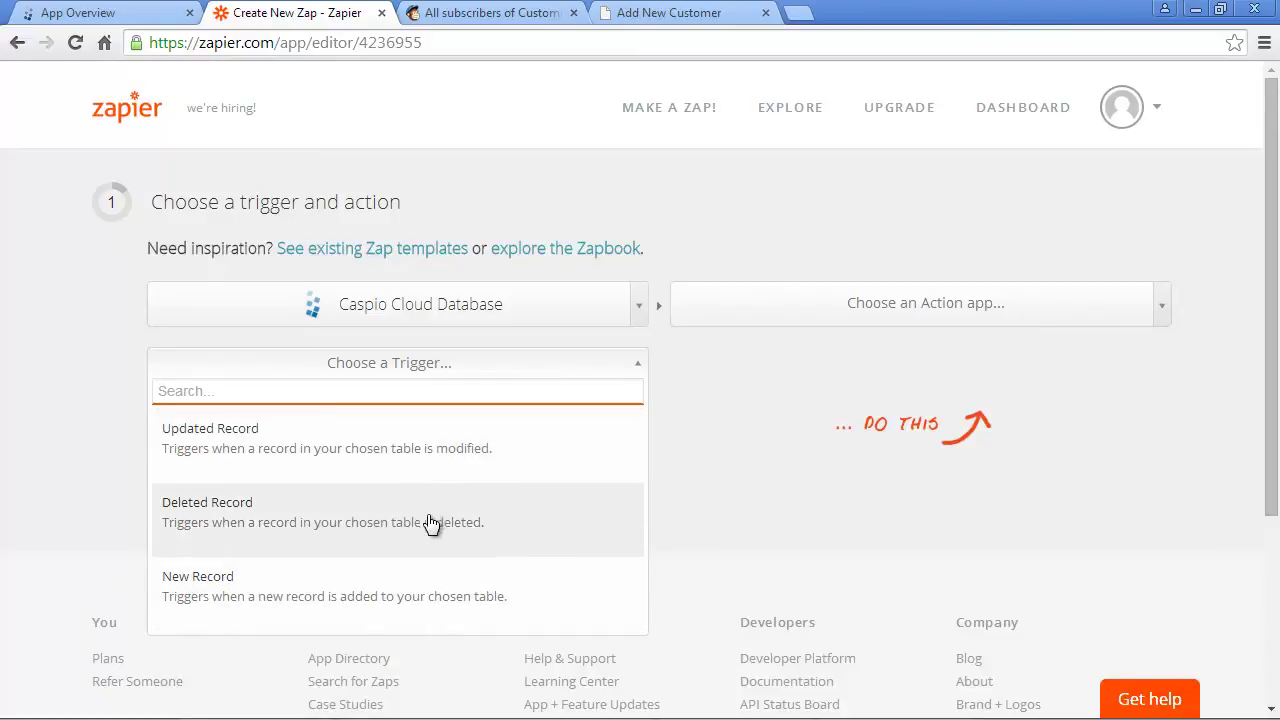
left_click(414, 598)
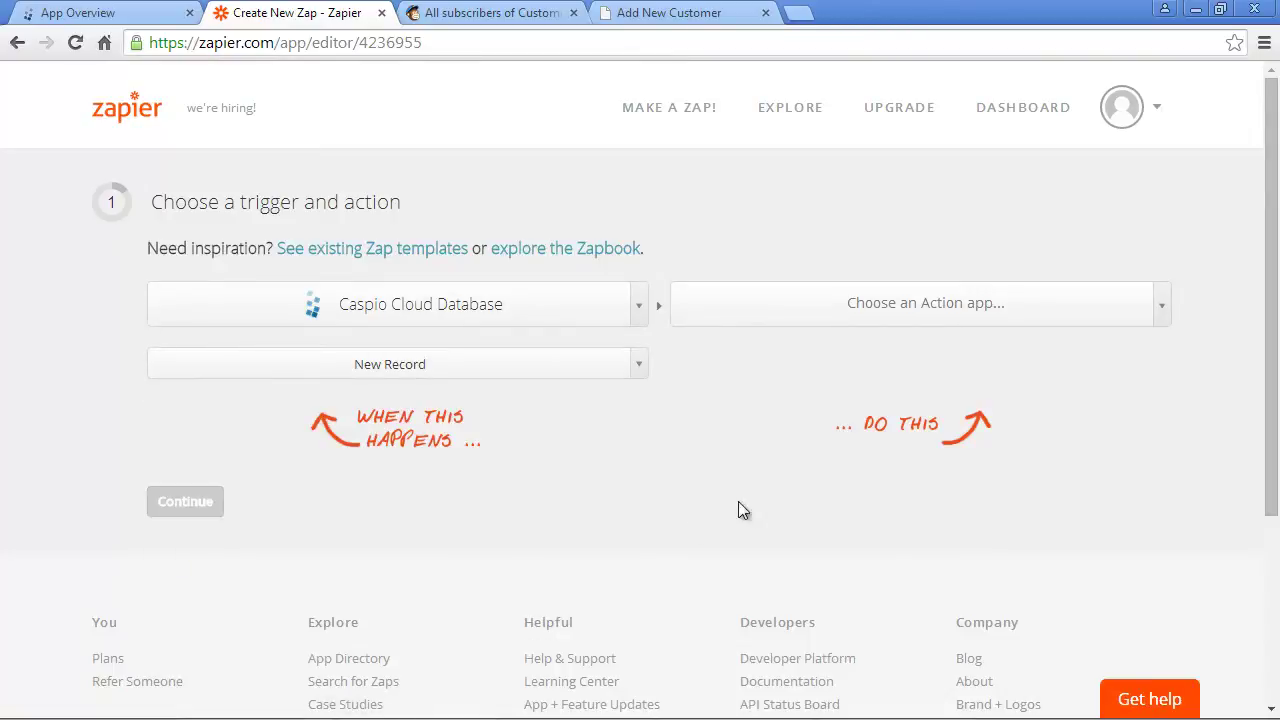
- Make the Zap's action MailChimp Add Subscriber and continue to the account step
left_click(1001, 318)
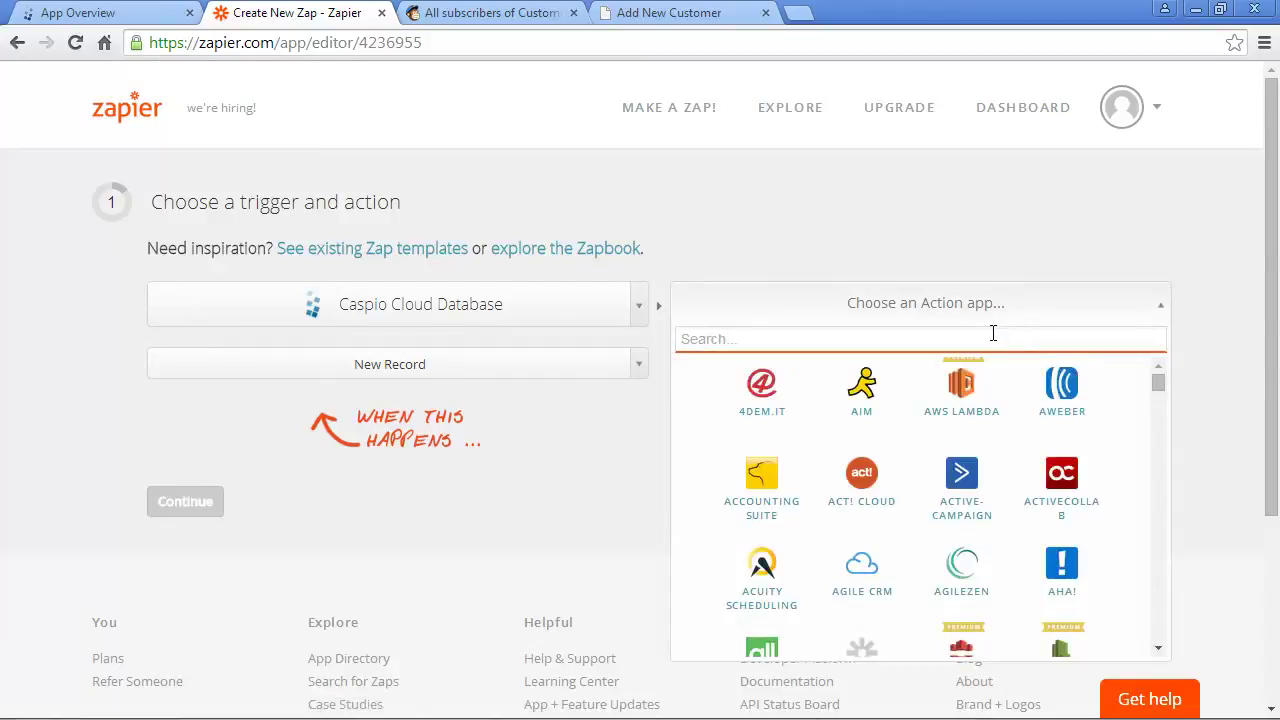
type("mailc")
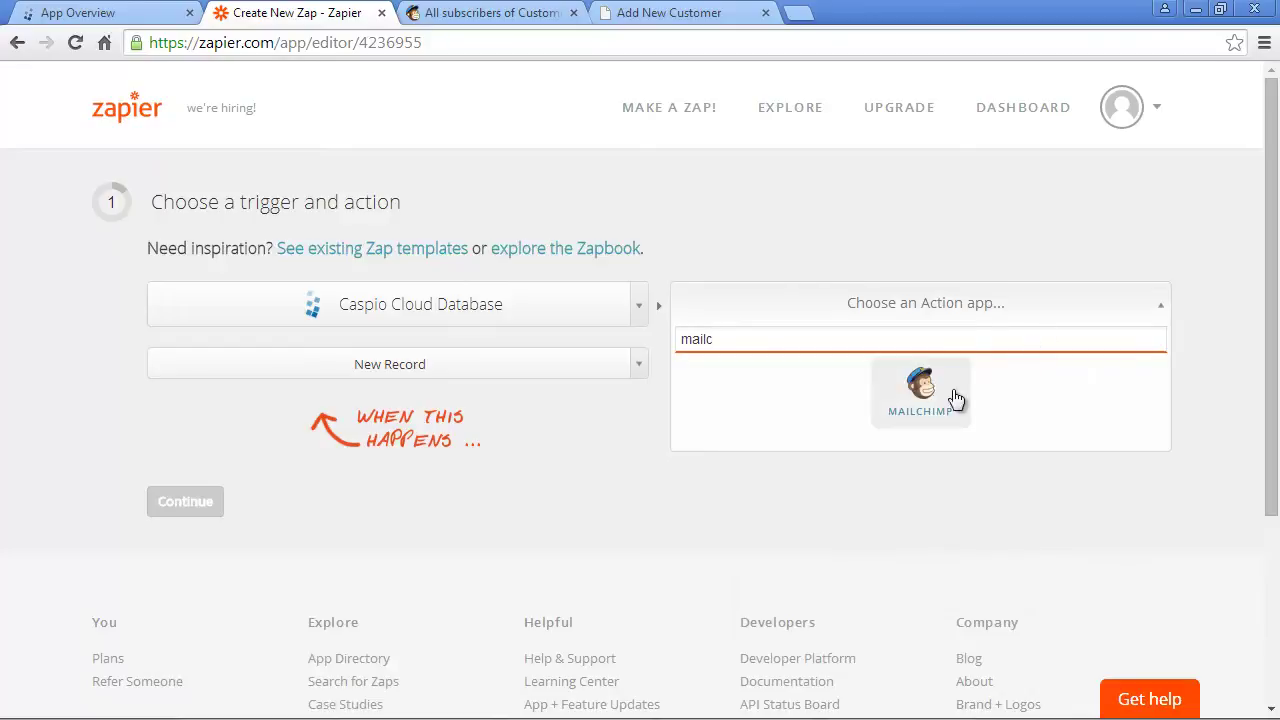
left_click(937, 398)
left_click(922, 368)
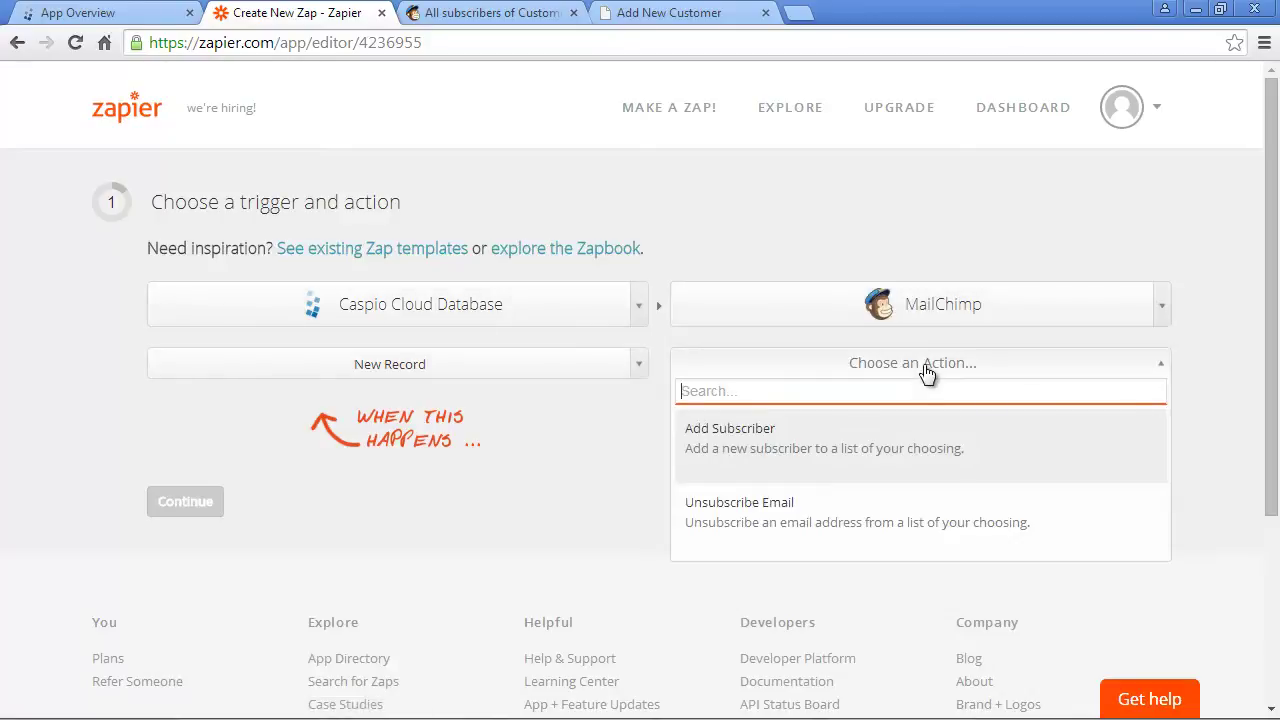
left_click(905, 455)
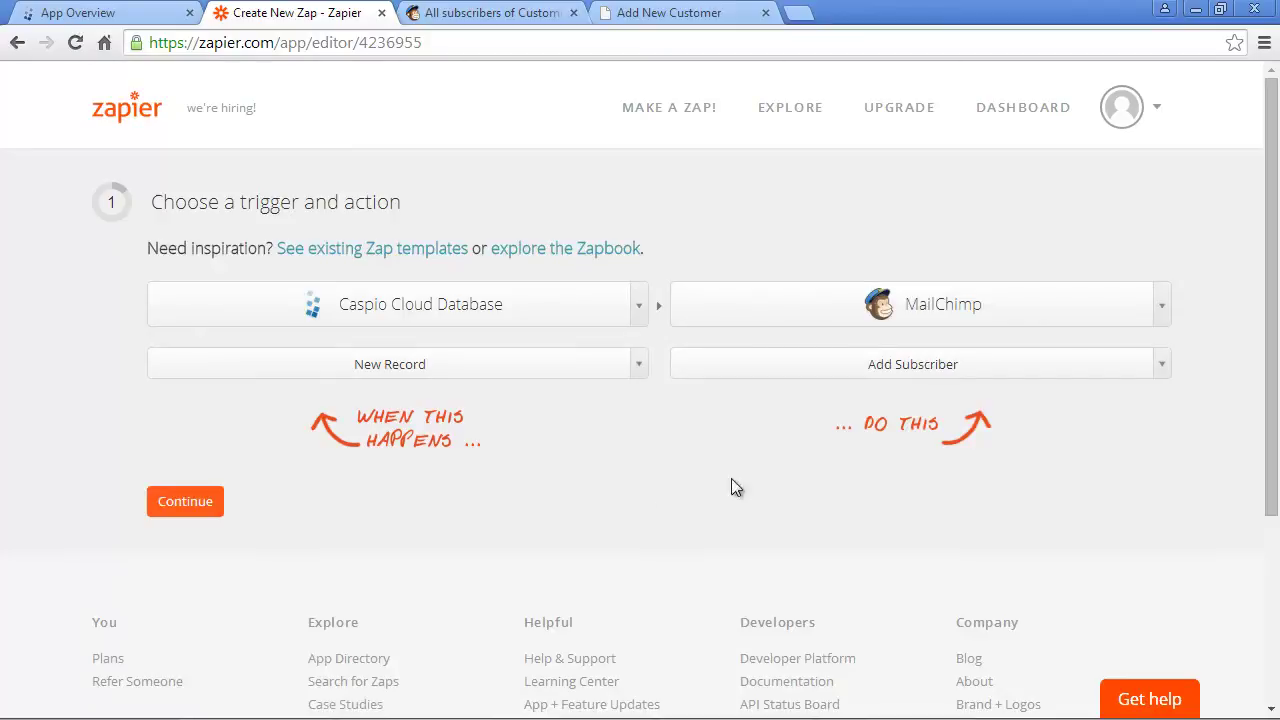
left_click(185, 501)
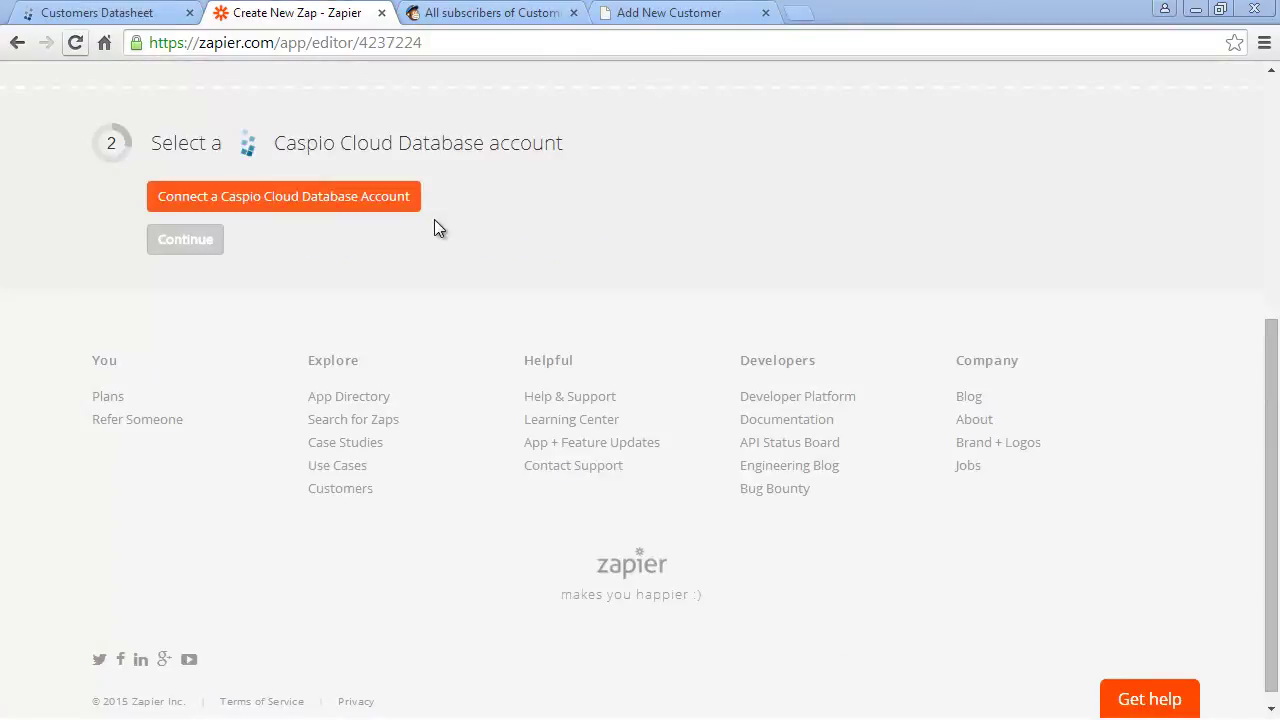
- Open the Caspio Cloud Database account connection form, then return to the Caspio CRM overview
left_click(396, 204)
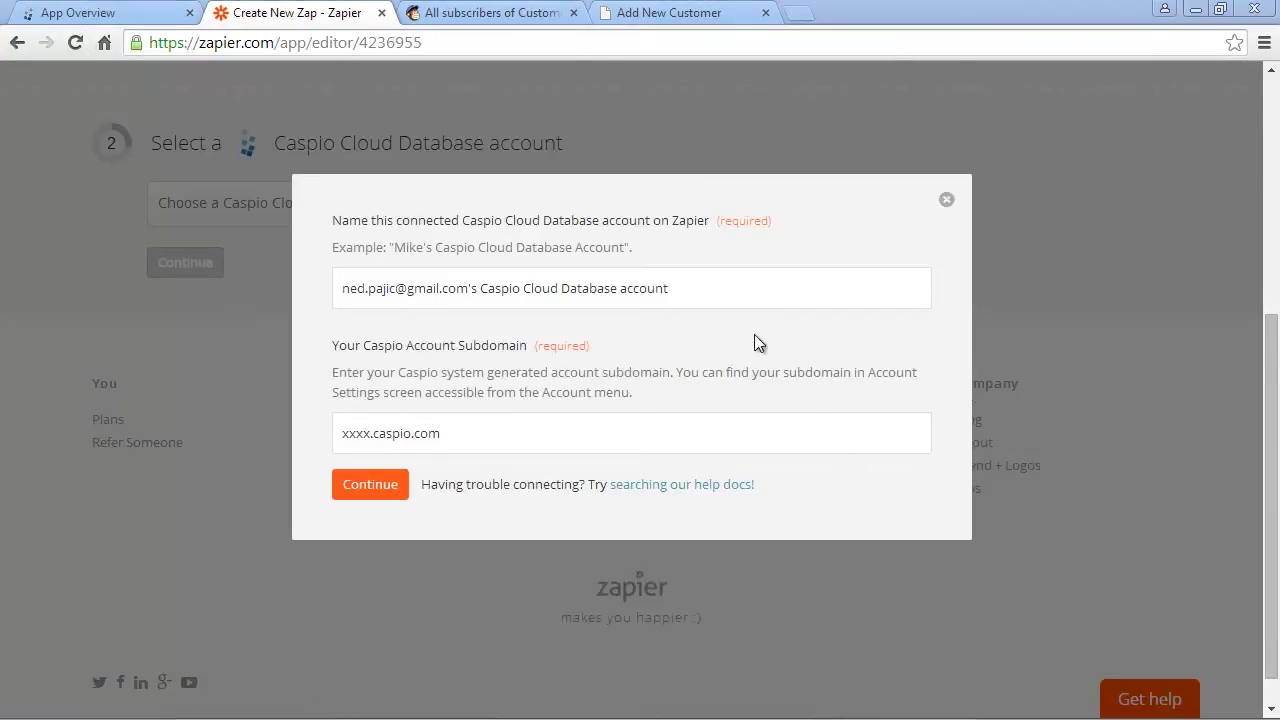
left_click(717, 288)
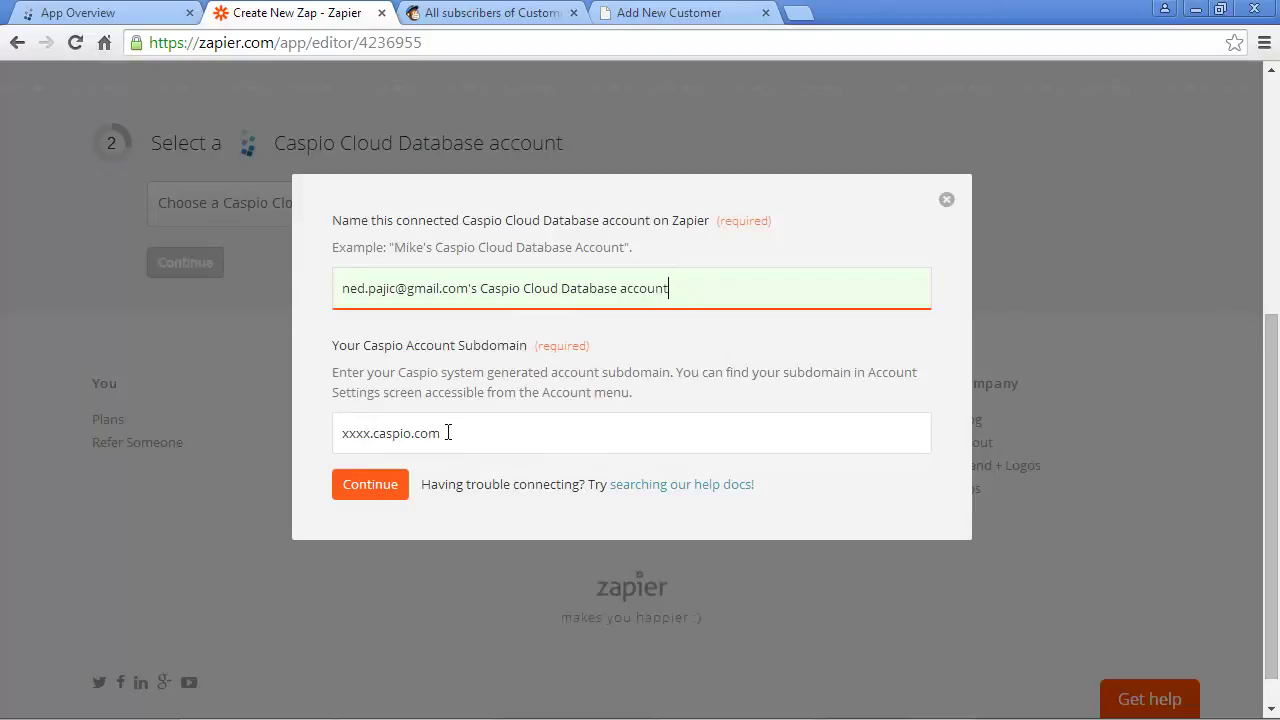
left_click(118, 16)
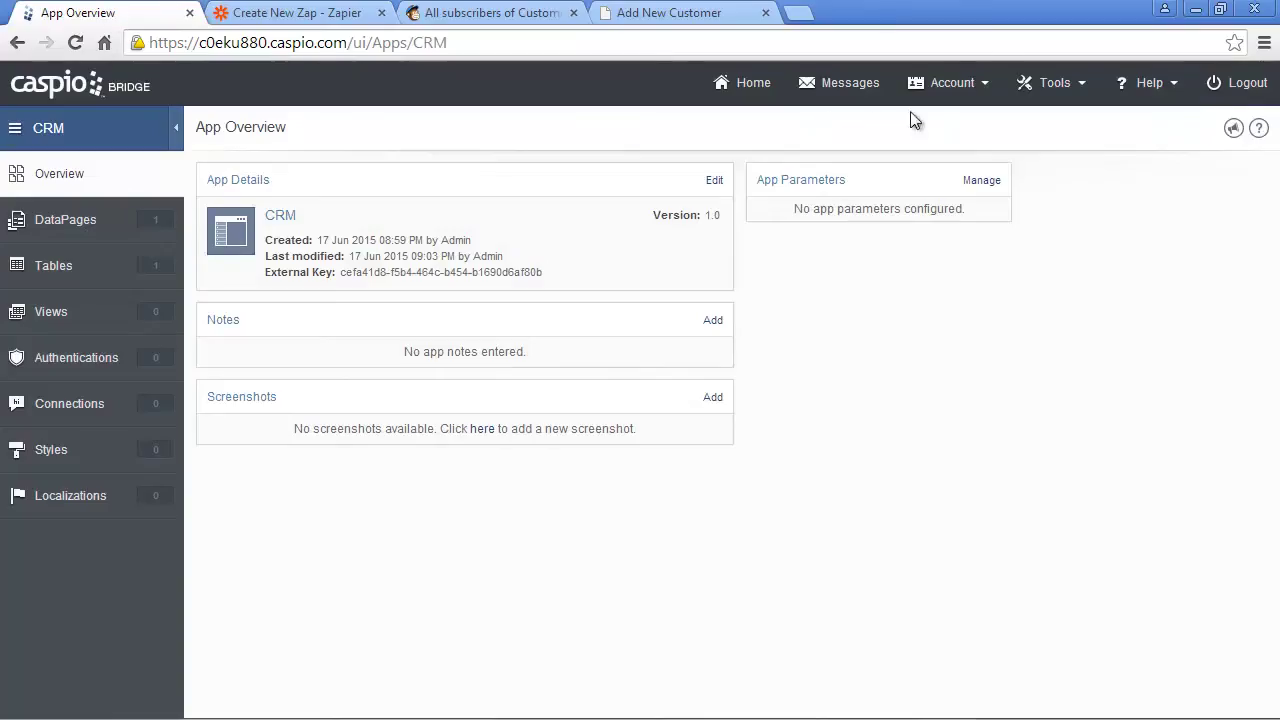
- Copy the account subdomain from Caspio's Account Settings into Zapier's subdomain field
mouse_move(953, 95)
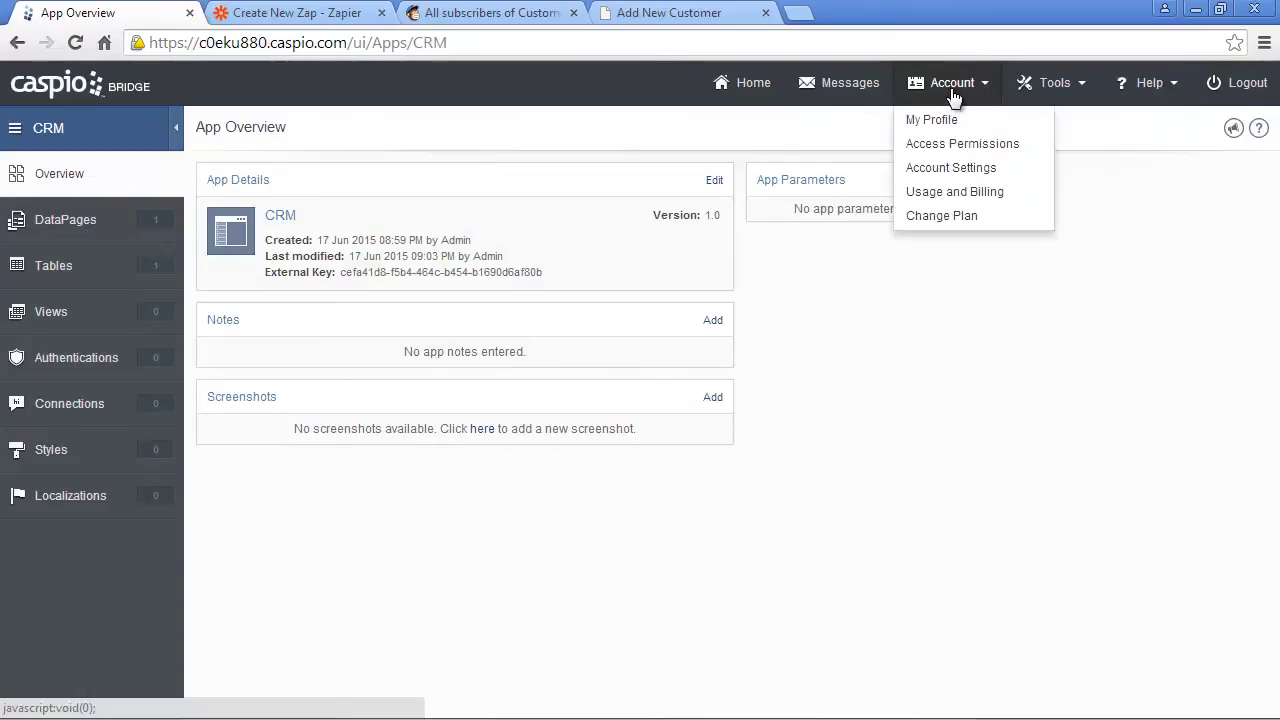
left_click(960, 170)
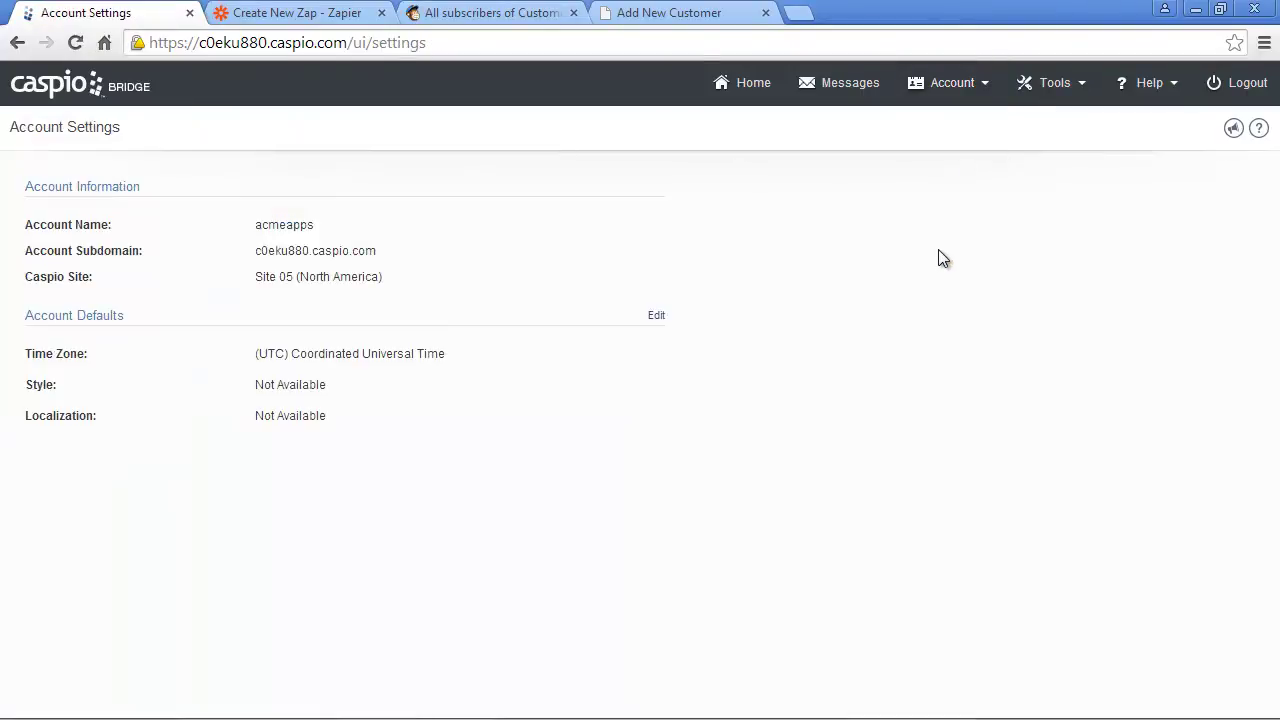
left_click_drag(393, 250, 256, 253)
key("ctrl+c")
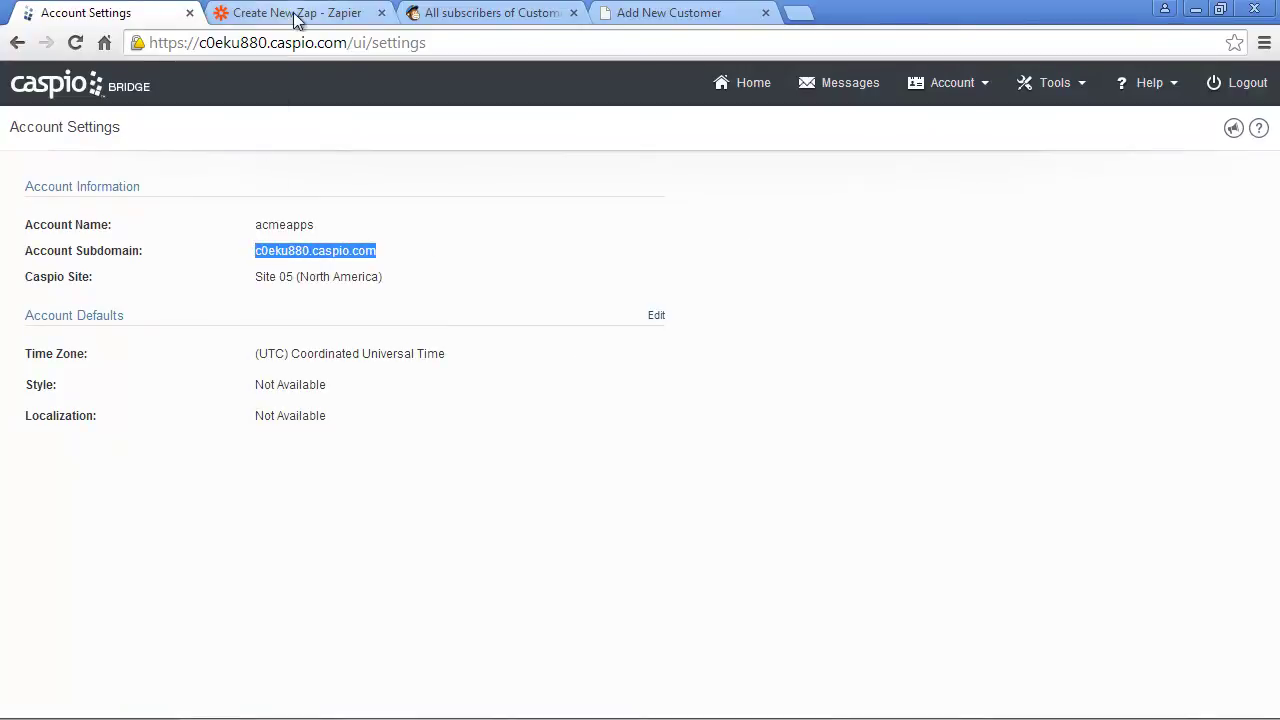
left_click(295, 14)
left_click(469, 428)
key("ctrl+v")
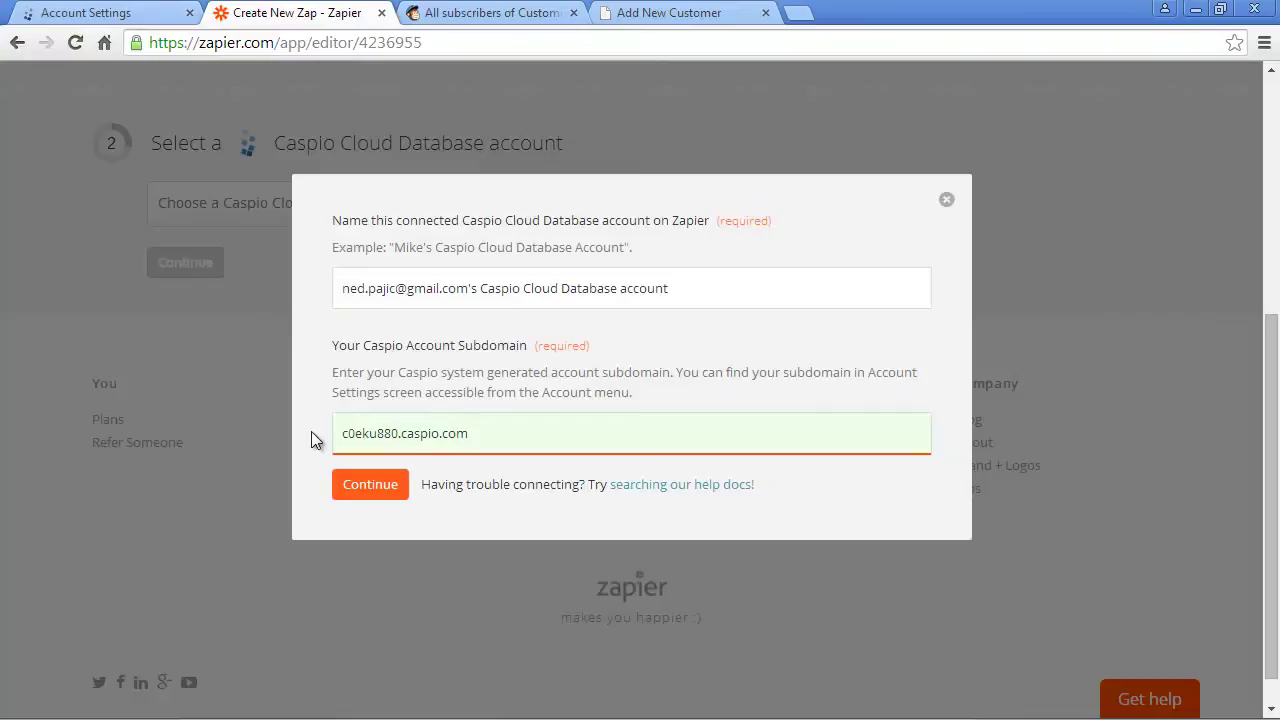
- Submit the Caspio connection, allow Zapier access, and confirm the working Caspio account
left_click(367, 484)
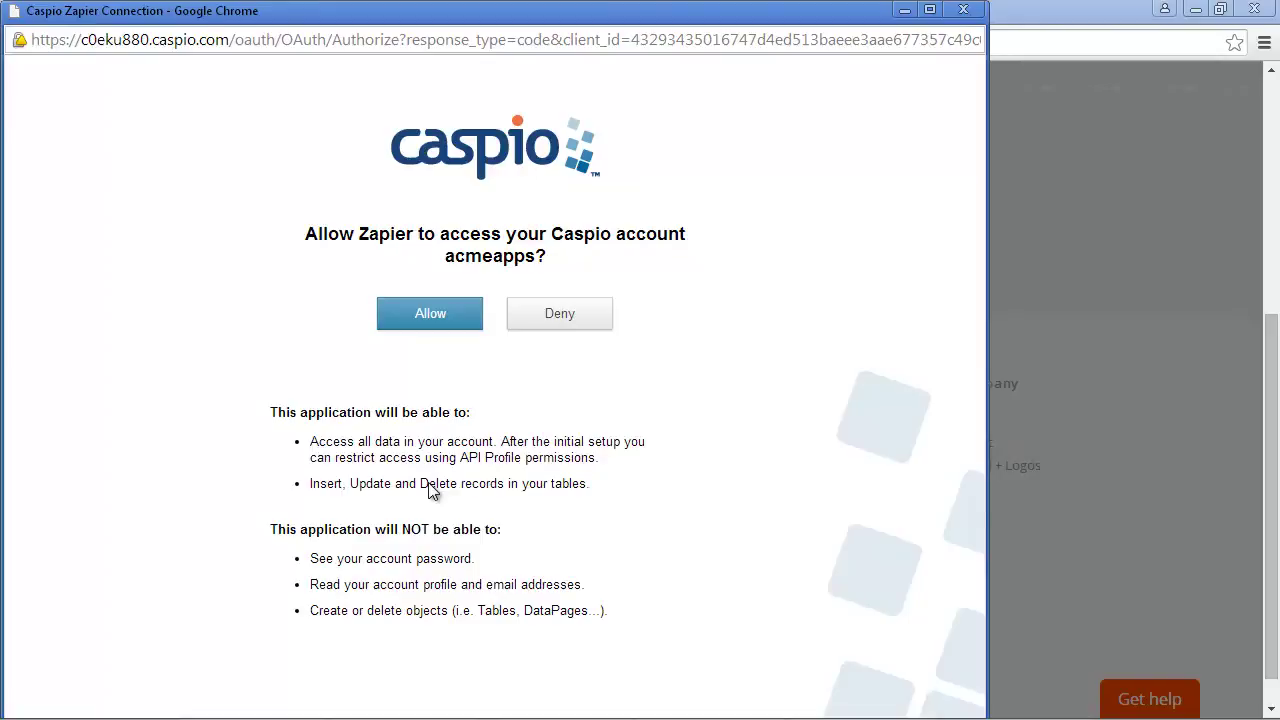
left_click(465, 318)
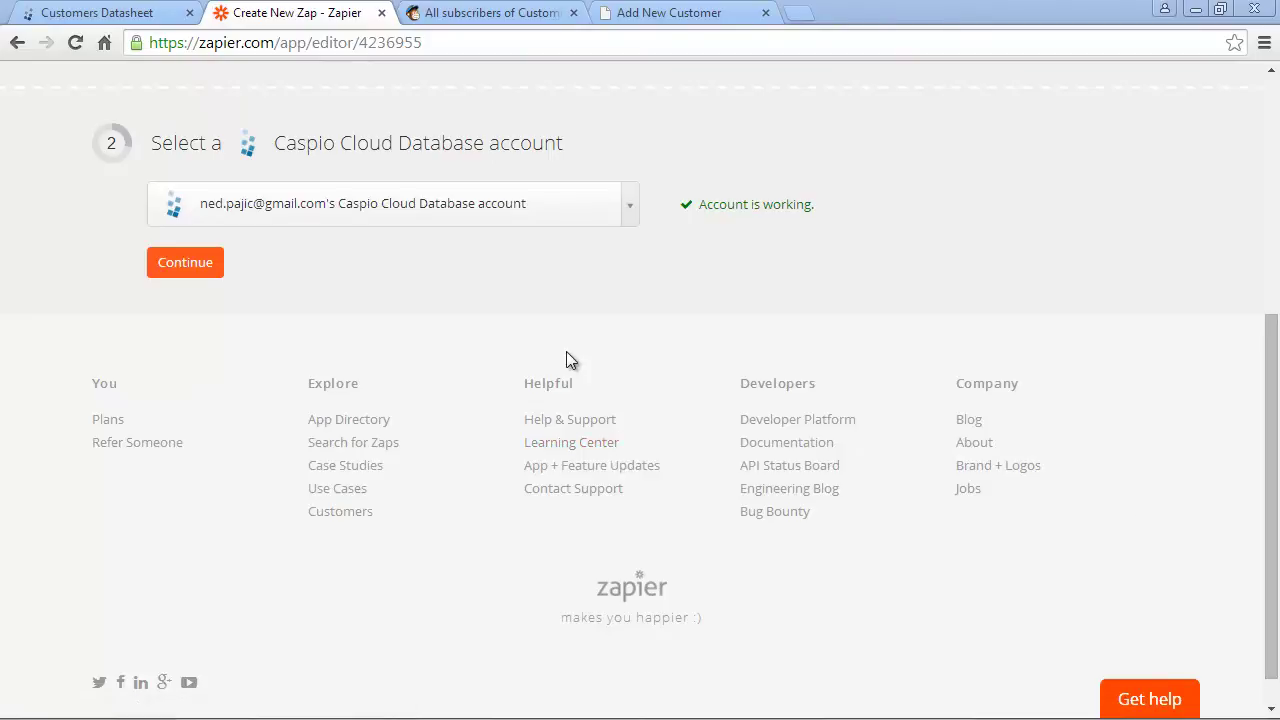
left_click(212, 264)
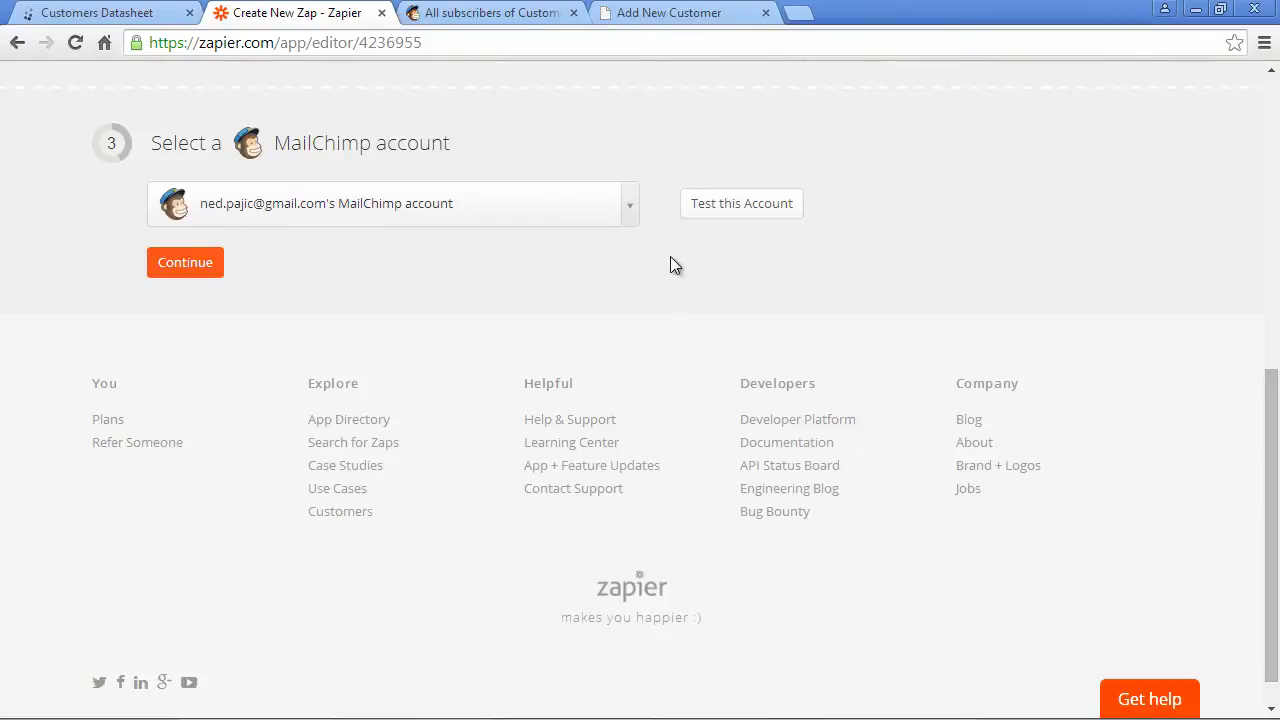
- Test the MailChimp account connection and continue to the trigger filter step
left_click(752, 218)
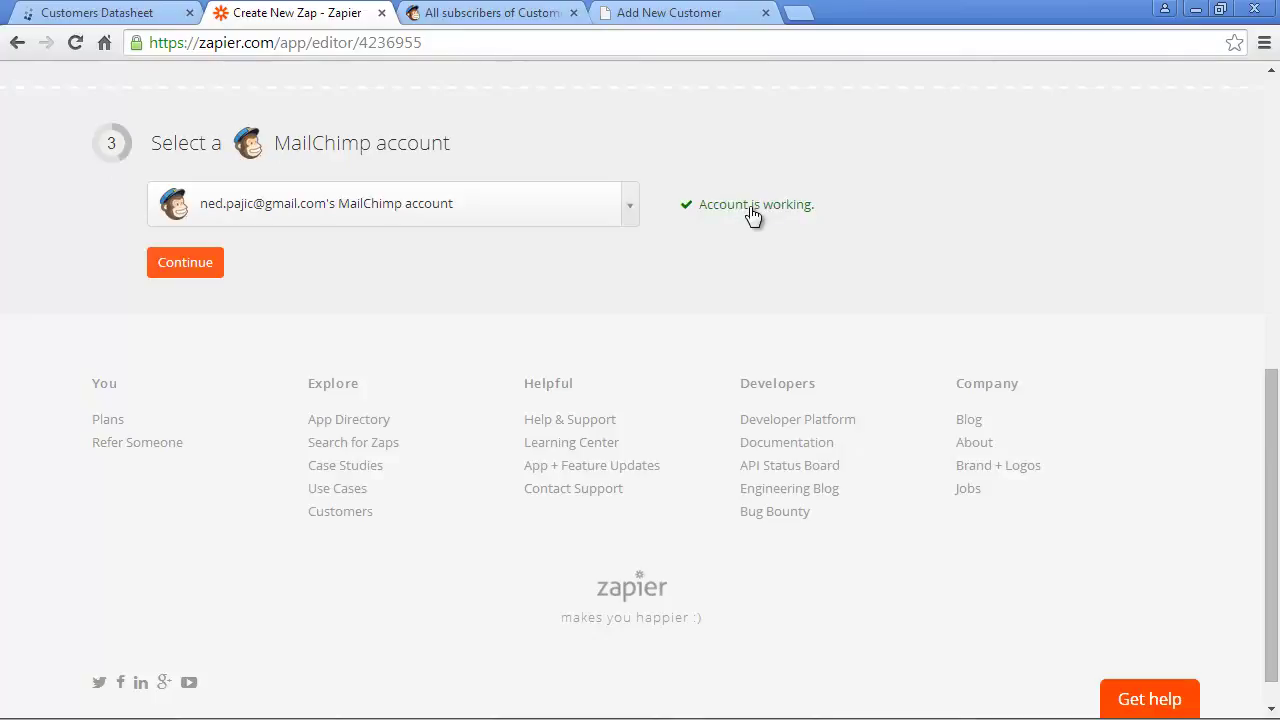
left_click(185, 263)
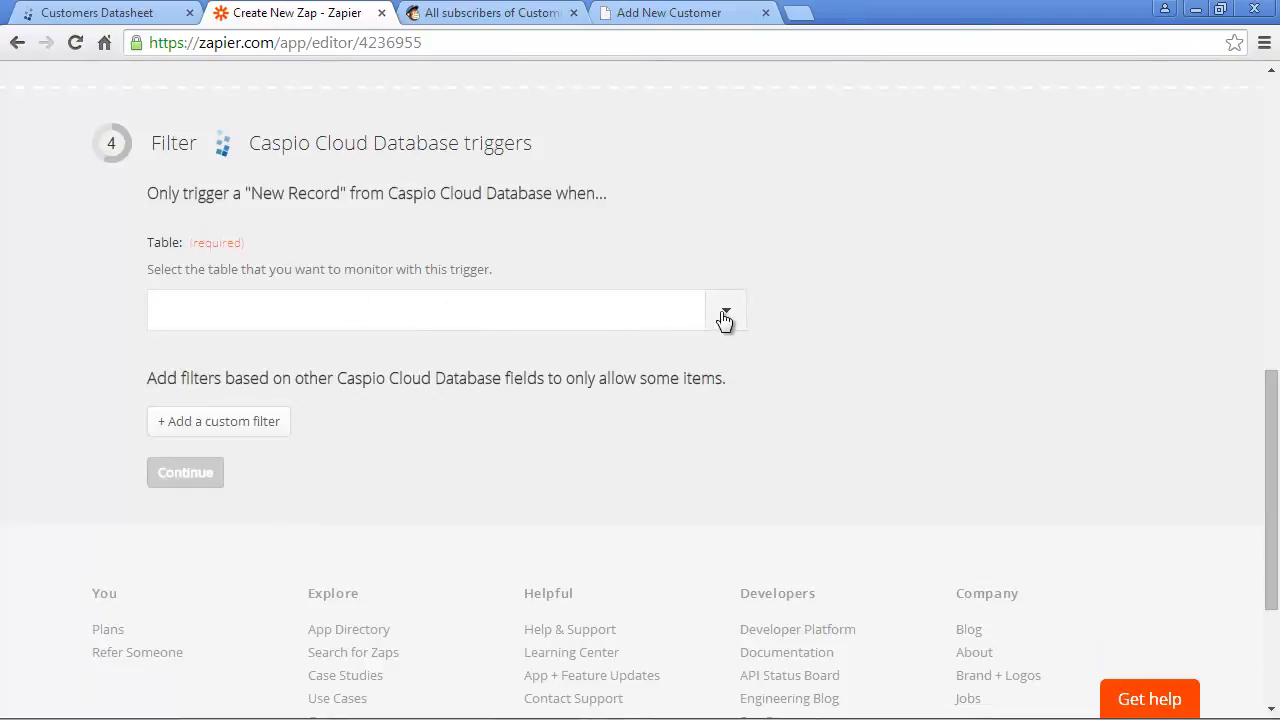
- Watch the Customers table and try a Last_Name exactly-matches 'Perkins' custom filter
left_click(725, 318)
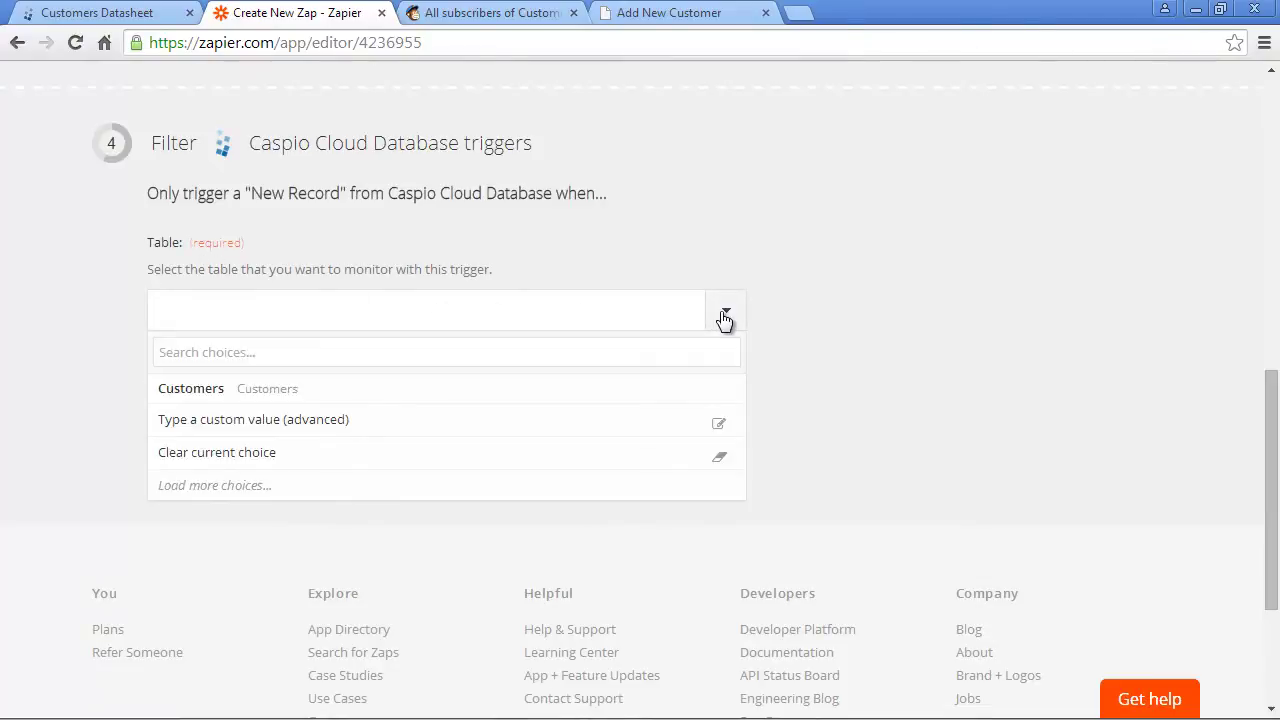
left_click(628, 402)
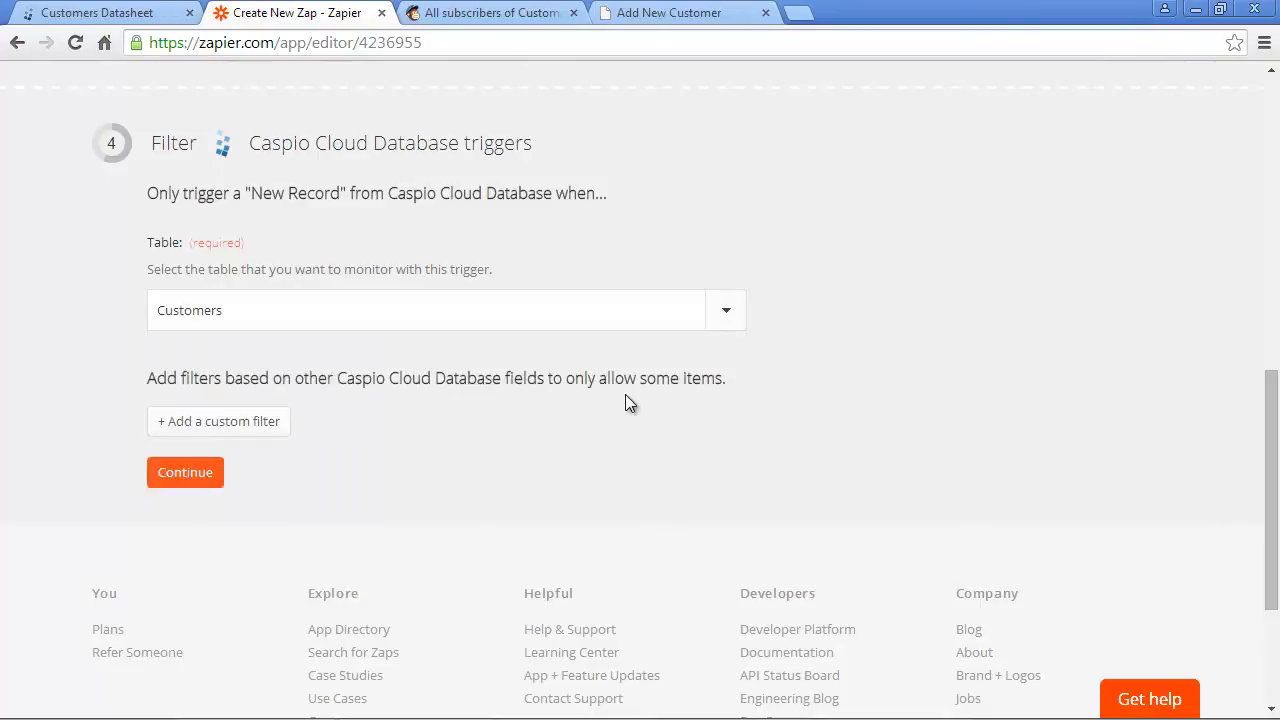
left_click(249, 425)
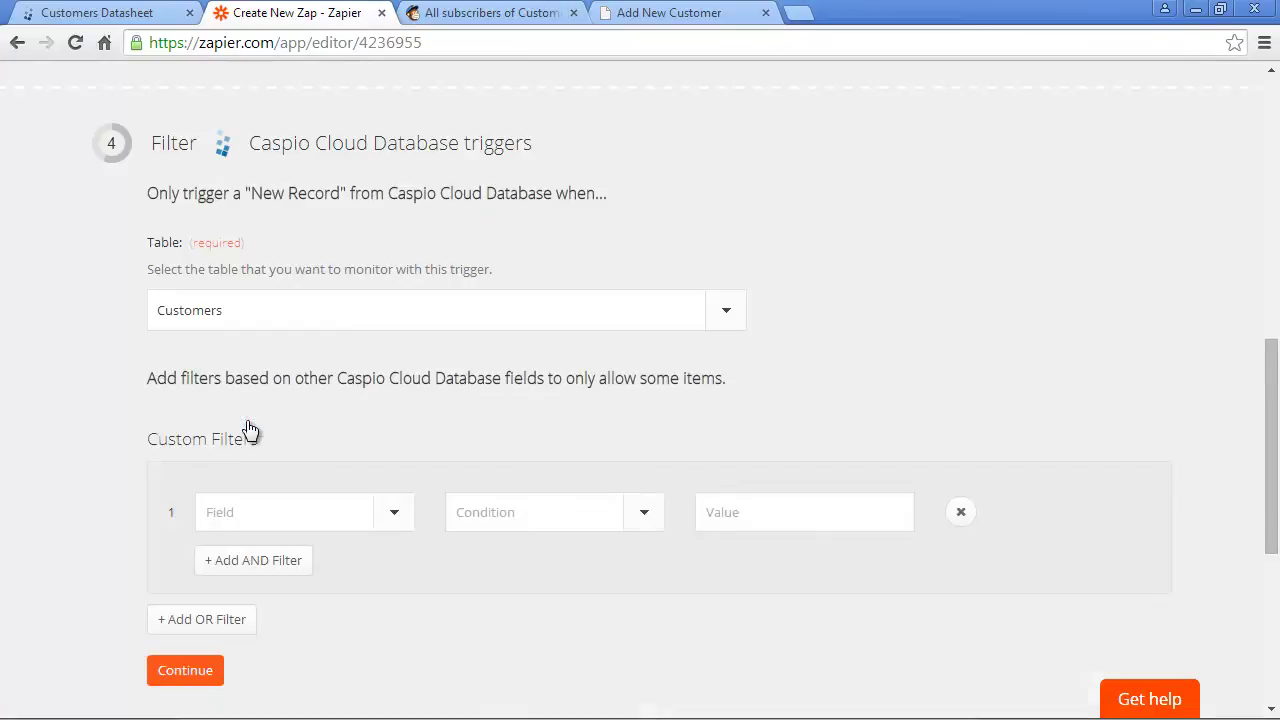
left_click(278, 513)
left_click(270, 652)
left_click(528, 515)
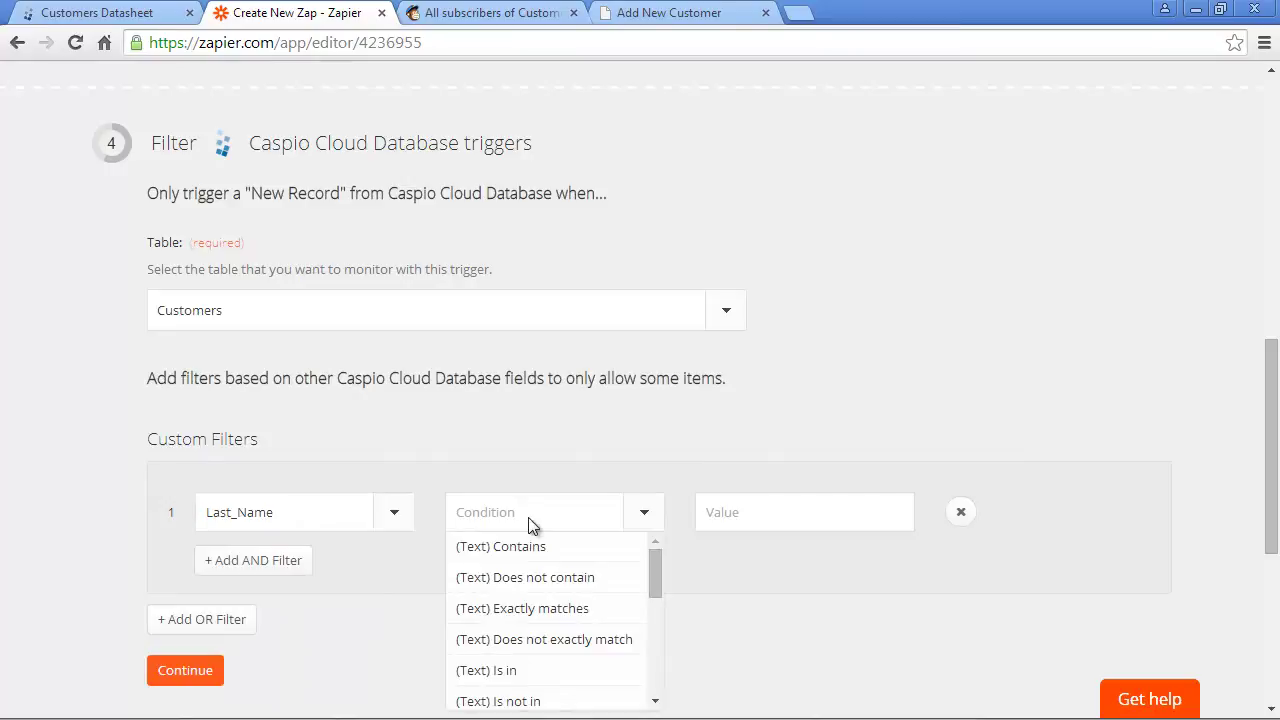
left_click(520, 609)
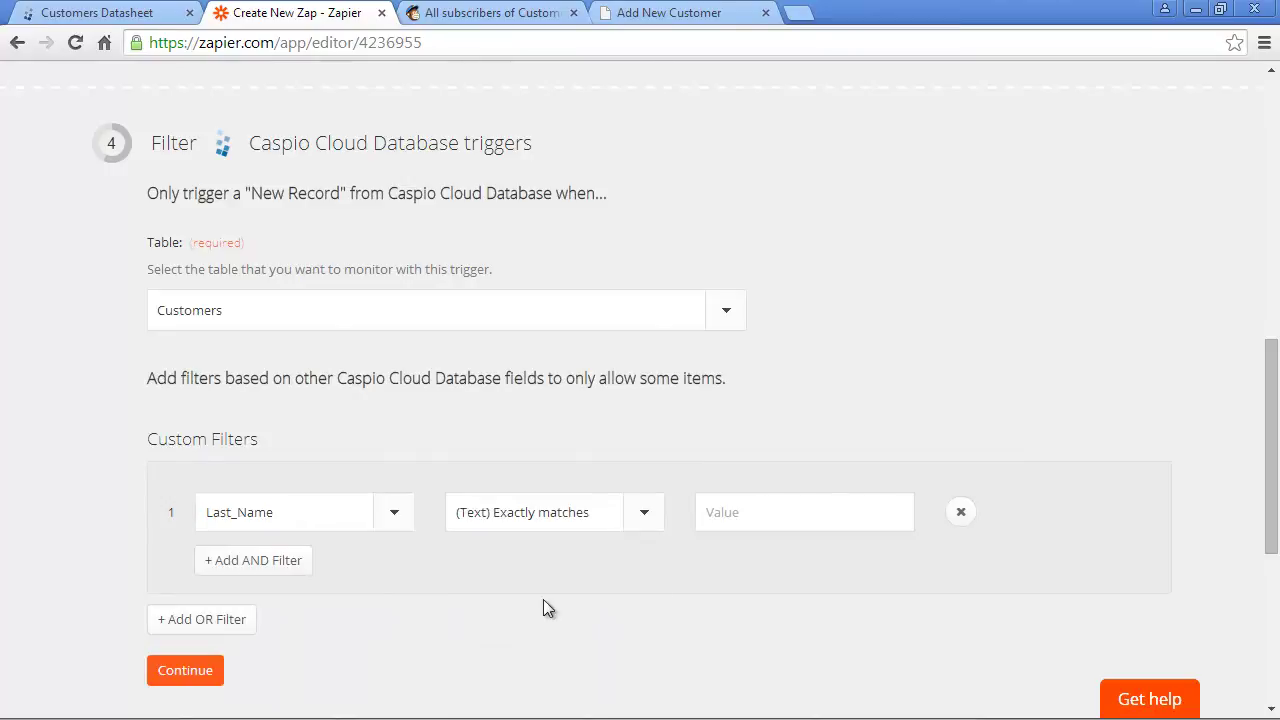
left_click(743, 514)
type("Perkins")
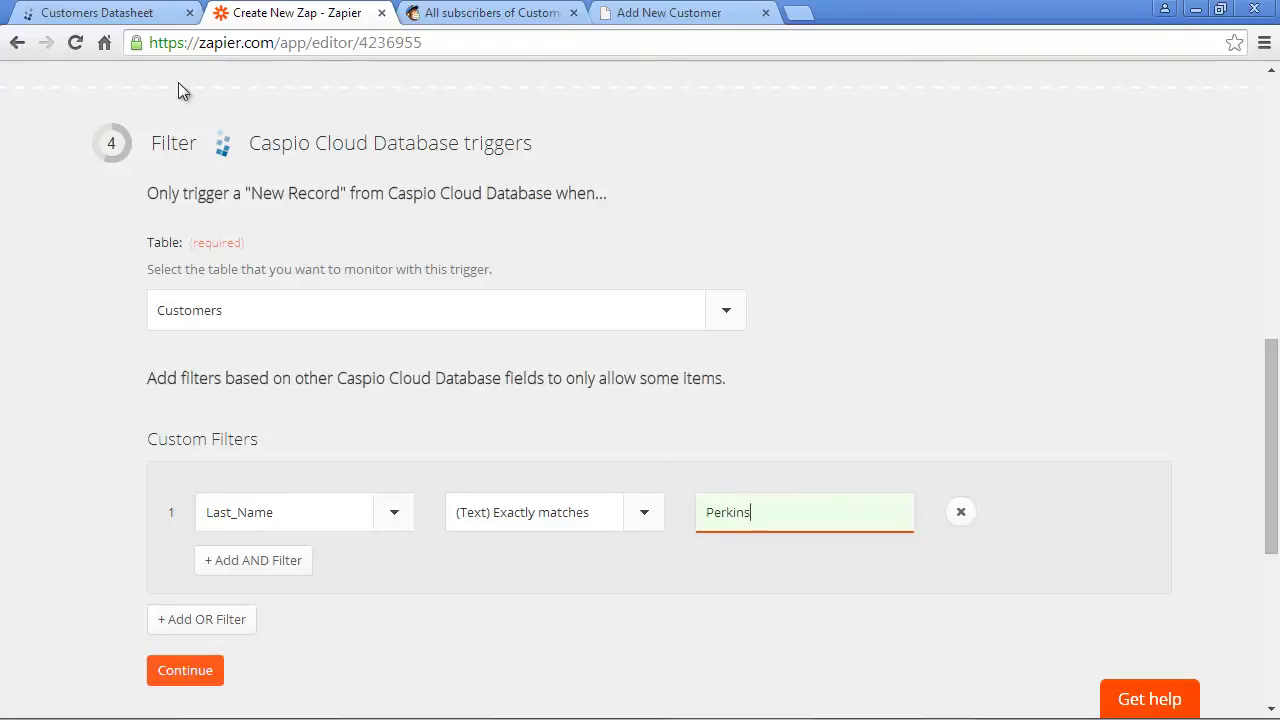
- Check the Customers table in Caspio, remove the Last_Name filter, and continue unfiltered
left_click(100, 16)
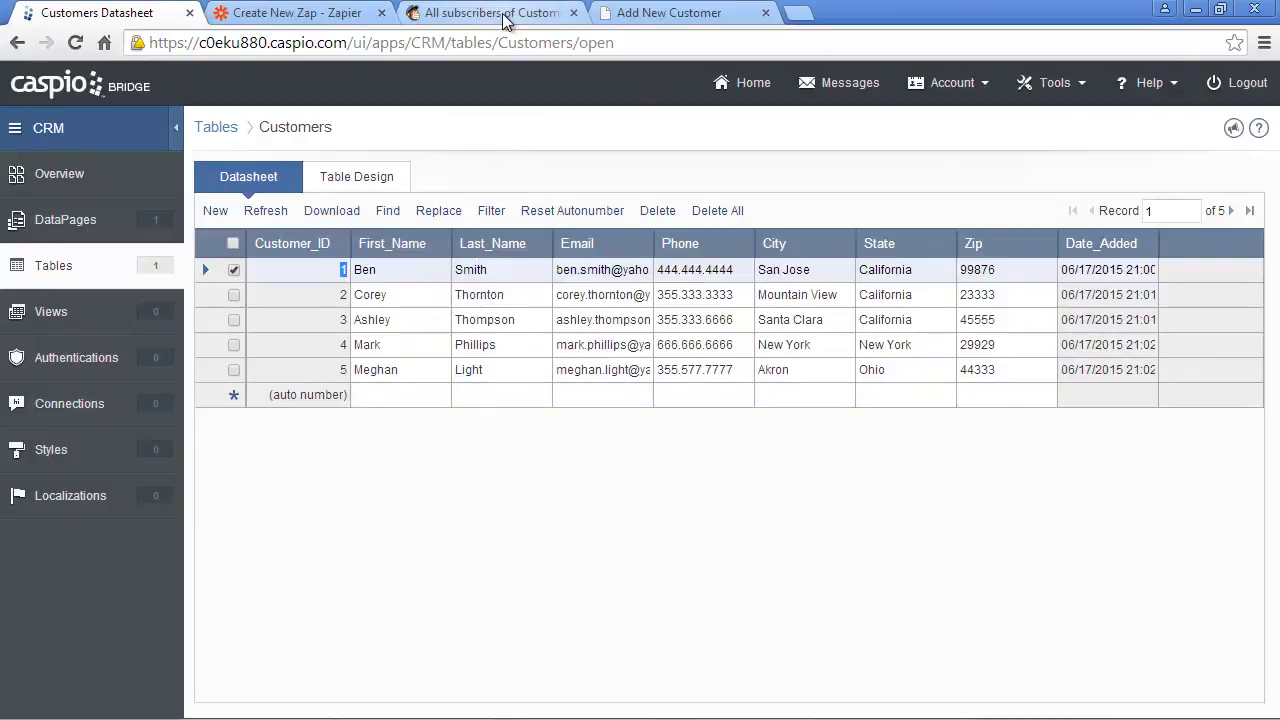
left_click(330, 16)
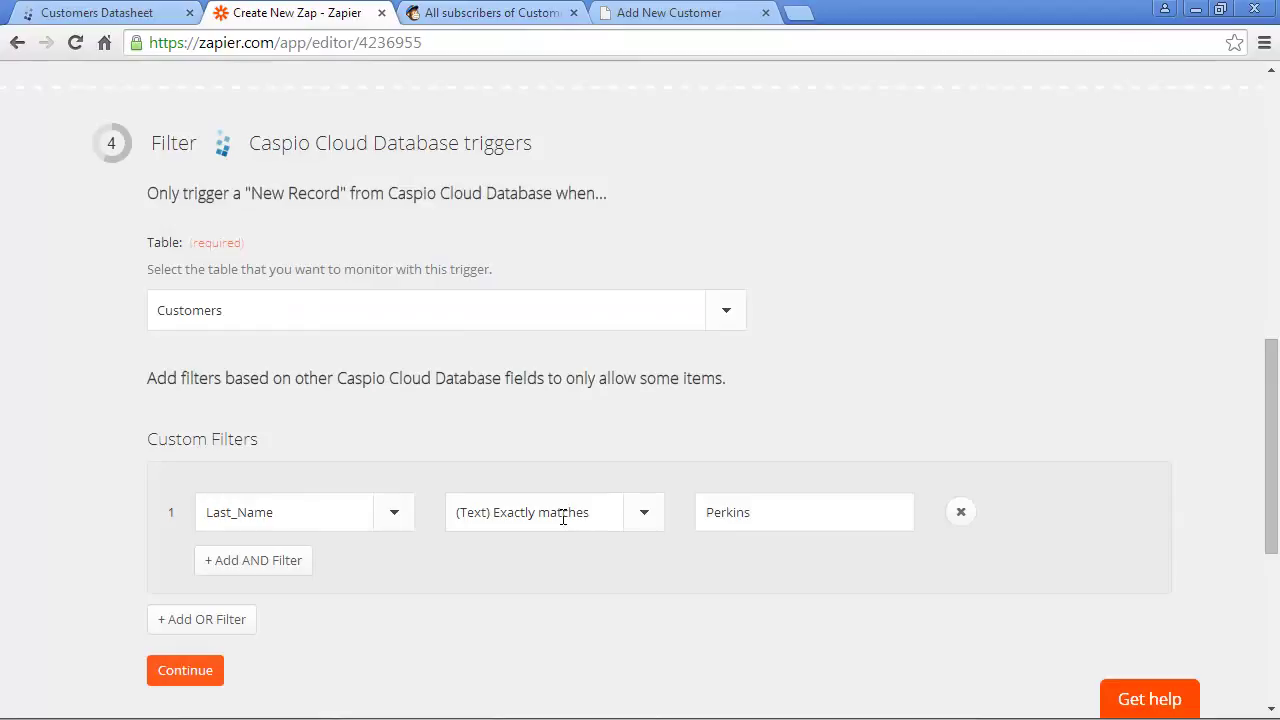
left_click(960, 513)
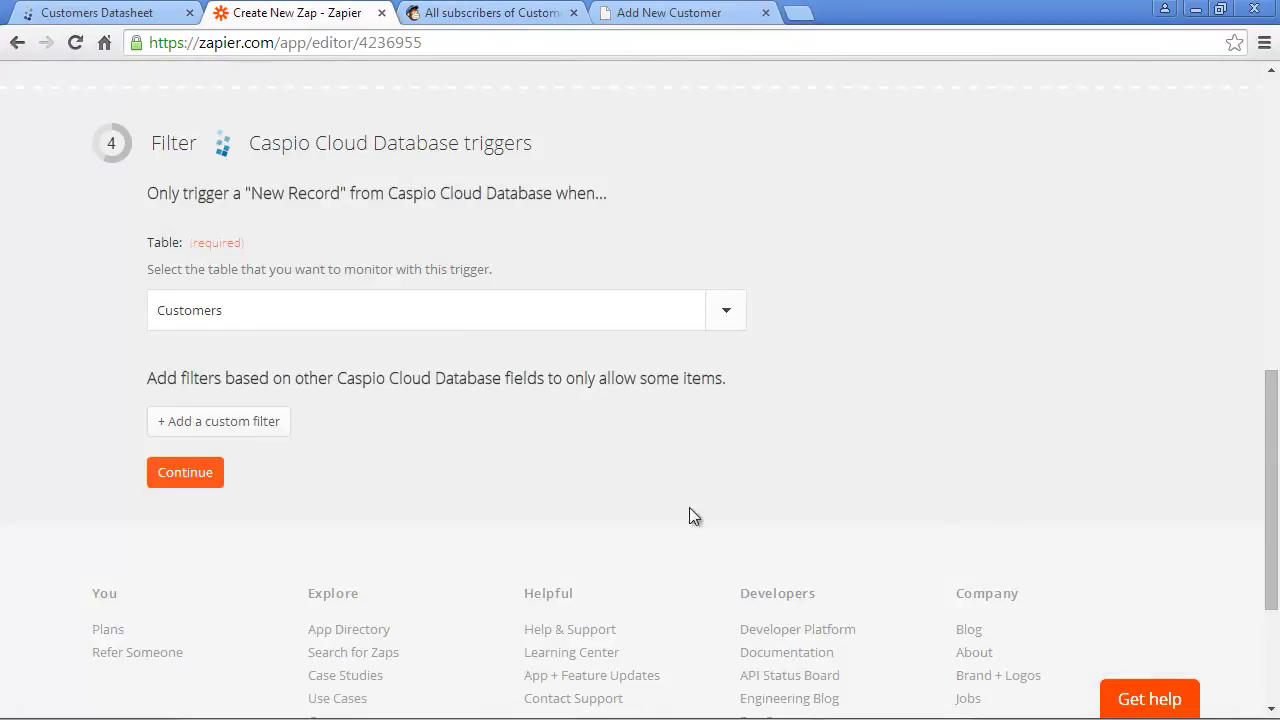
left_click(196, 476)
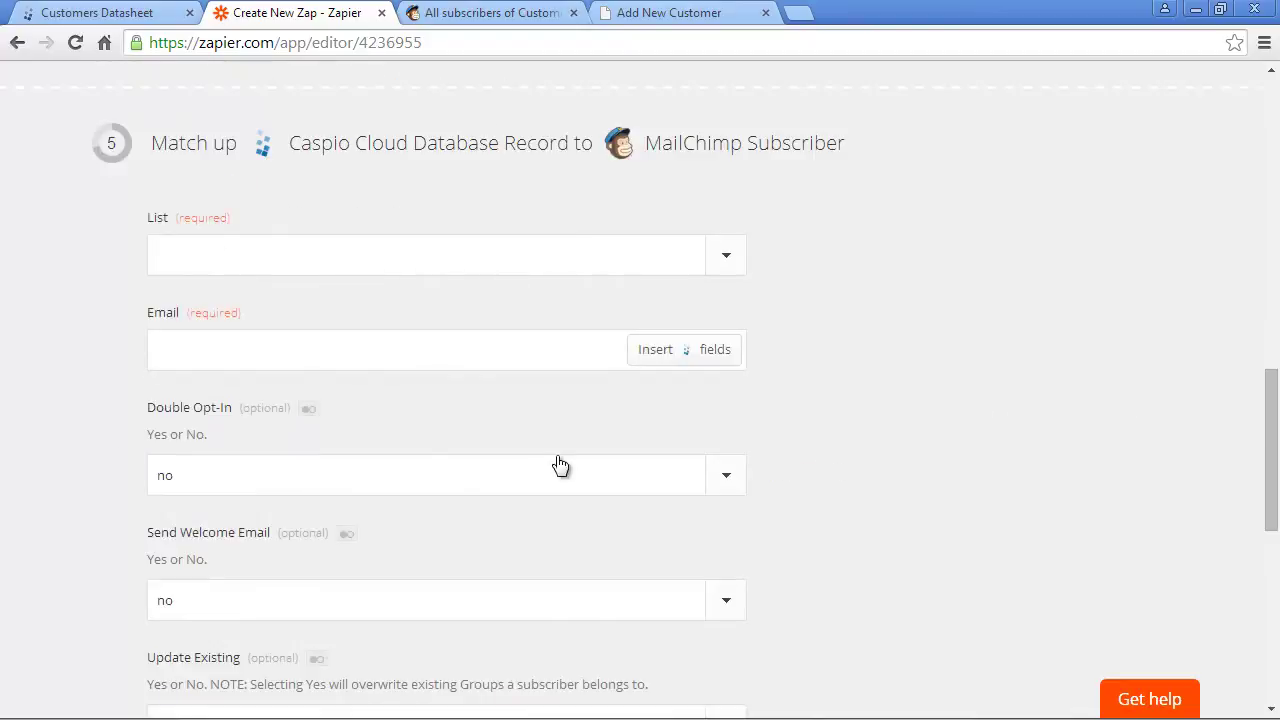
- Send subscribers to CustomerMailList, using the Caspio Email field as their email
left_click(727, 260)
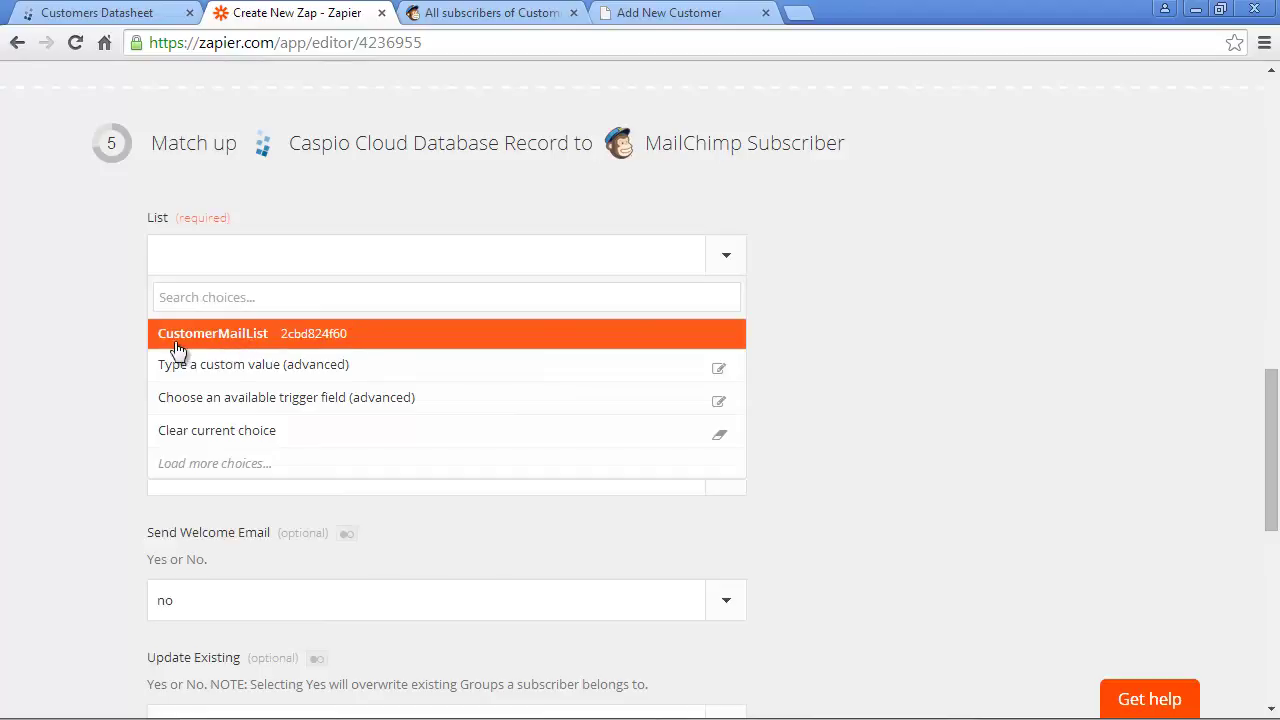
left_click(254, 344)
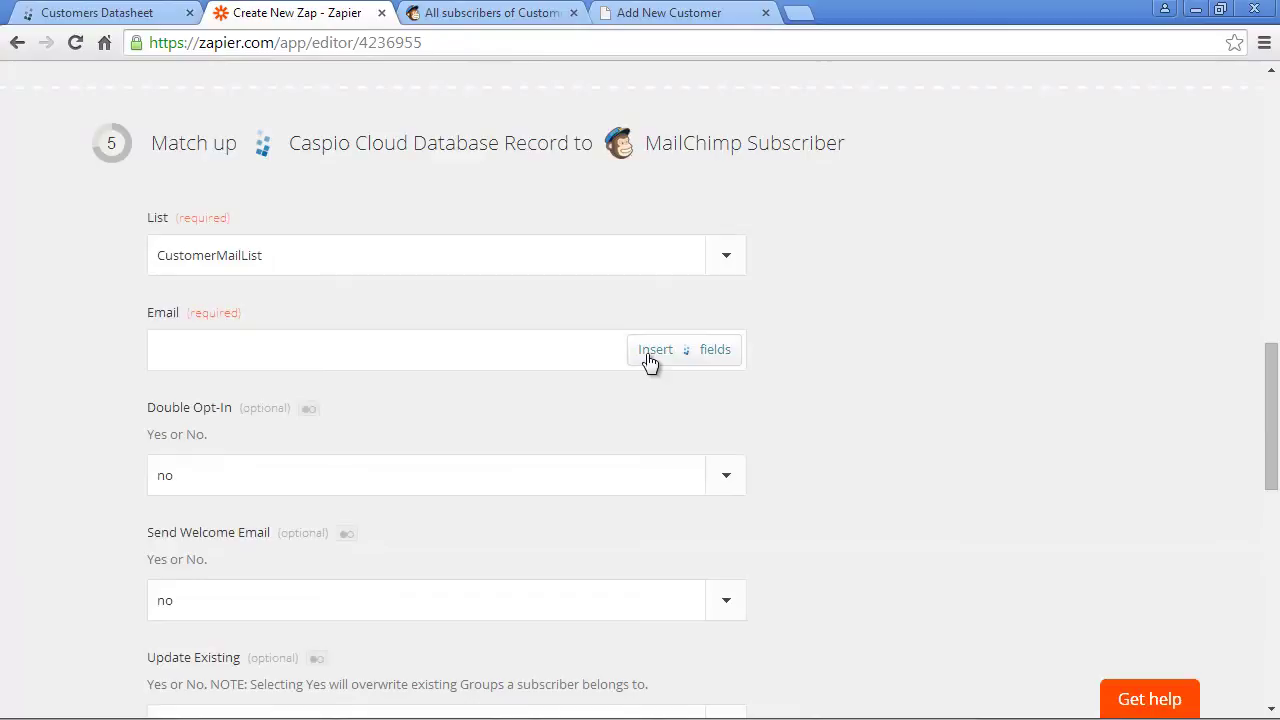
left_click(651, 360)
left_click(230, 516)
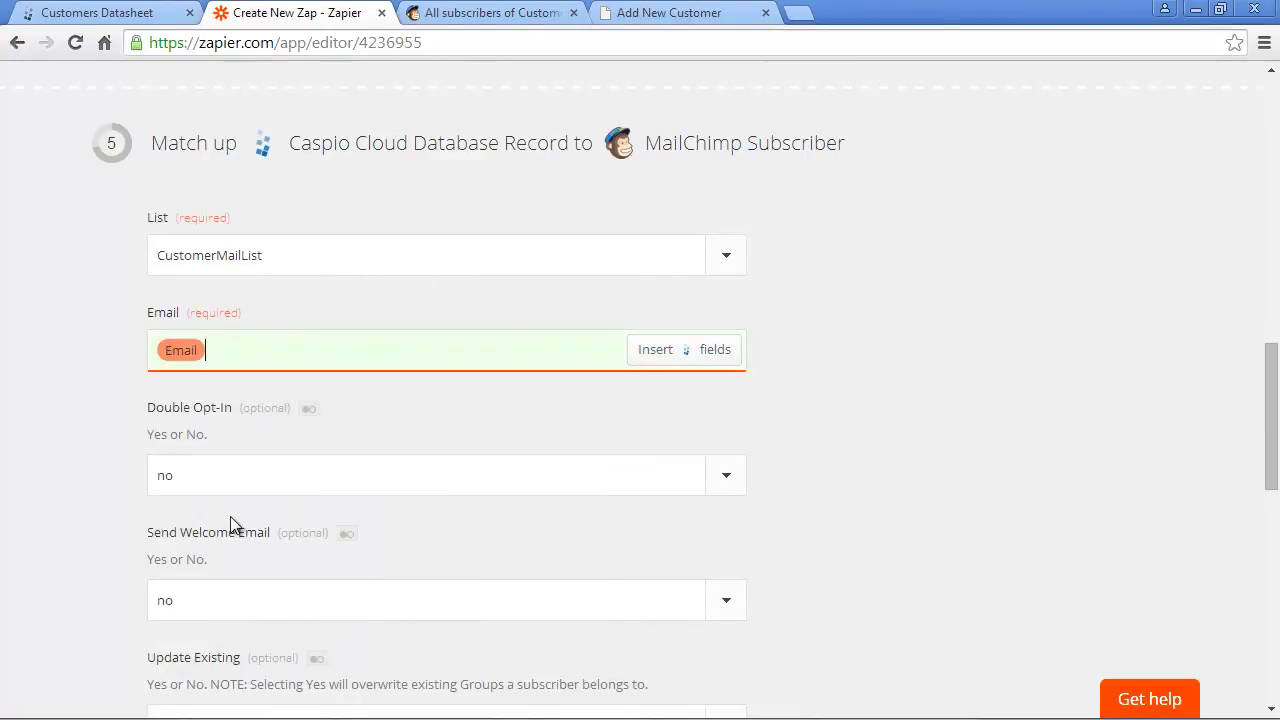
scroll(790, 530, "down", 3)
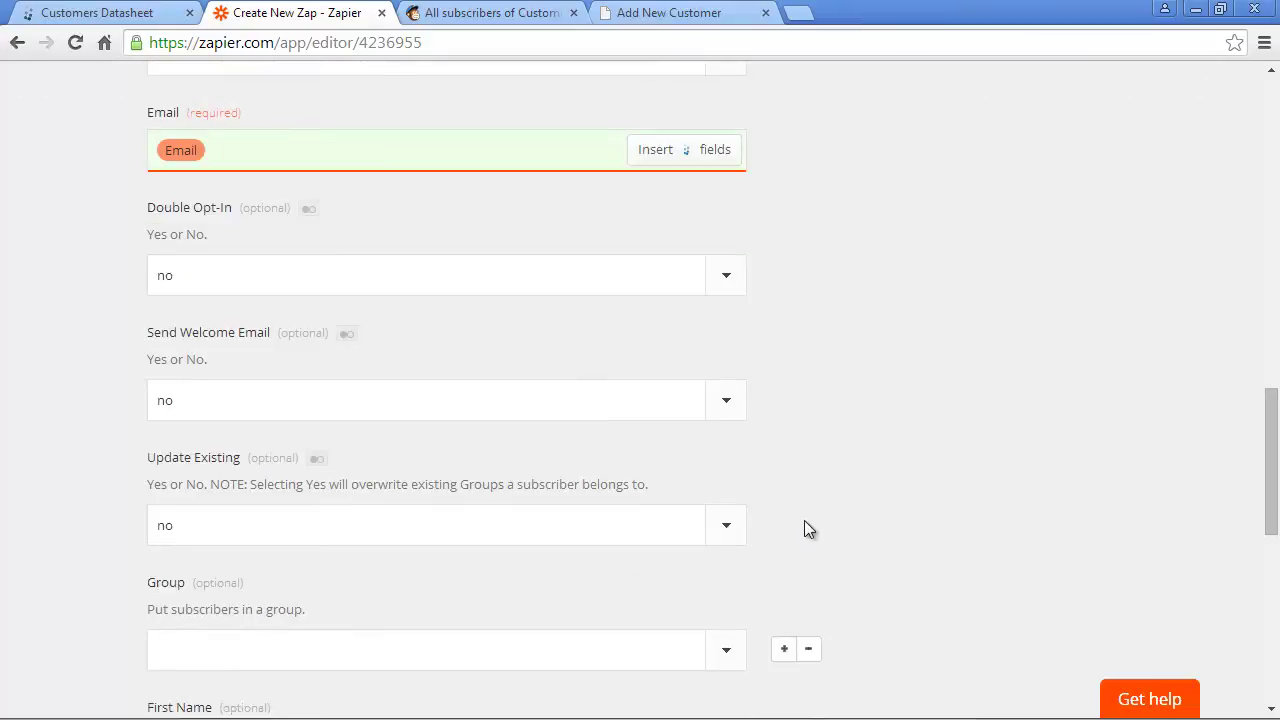
scroll(845, 520, "down", 2)
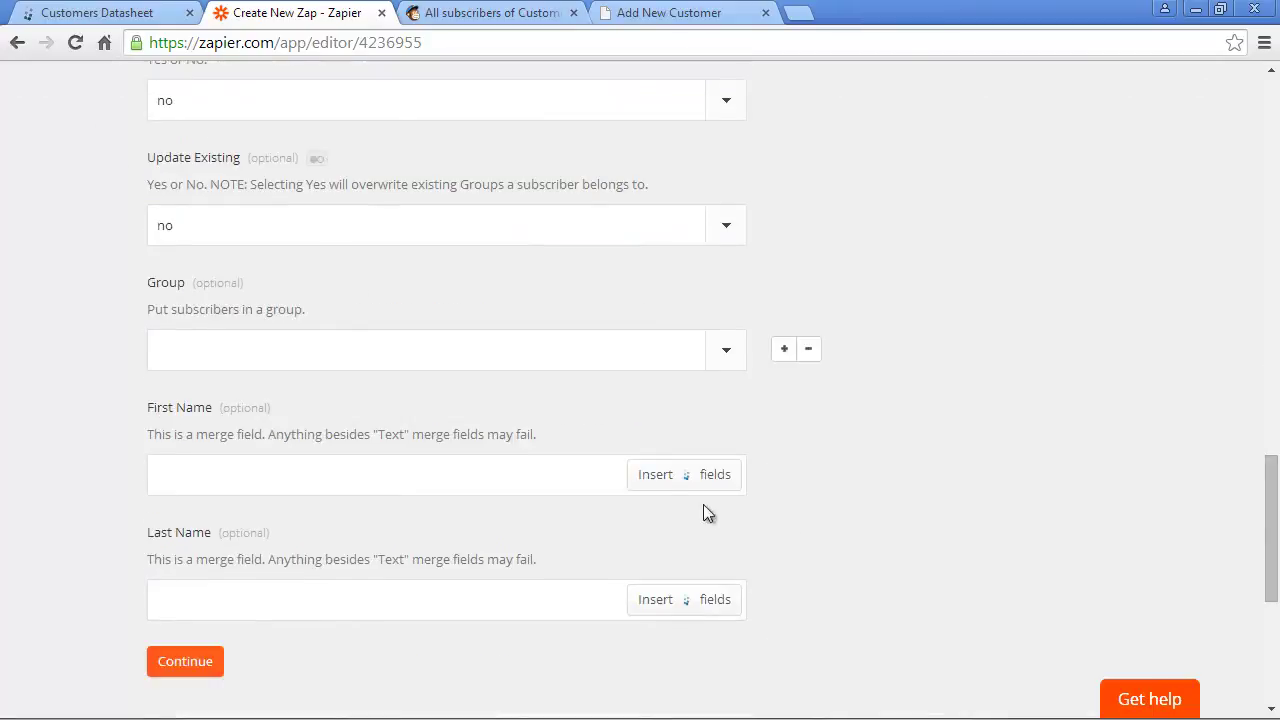
- Map First_Name and Last_Name into the subscriber's name fields and continue to testing
left_click(655, 480)
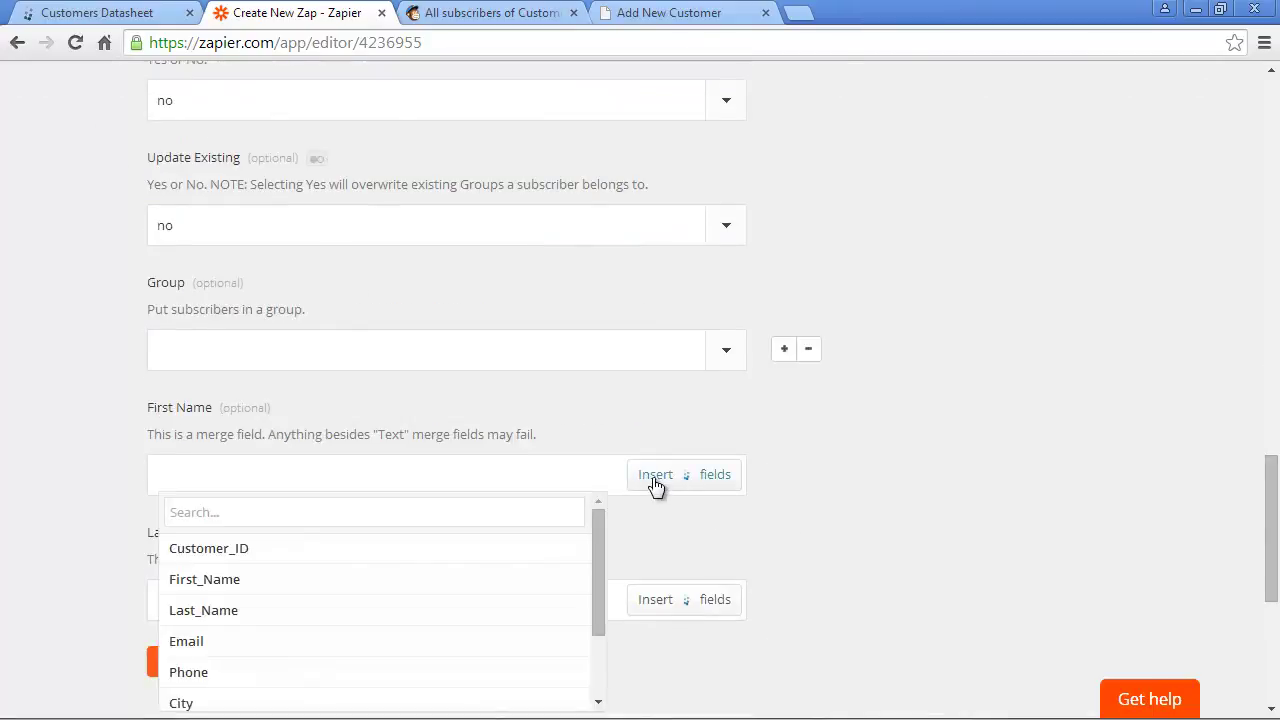
left_click(486, 579)
left_click(650, 600)
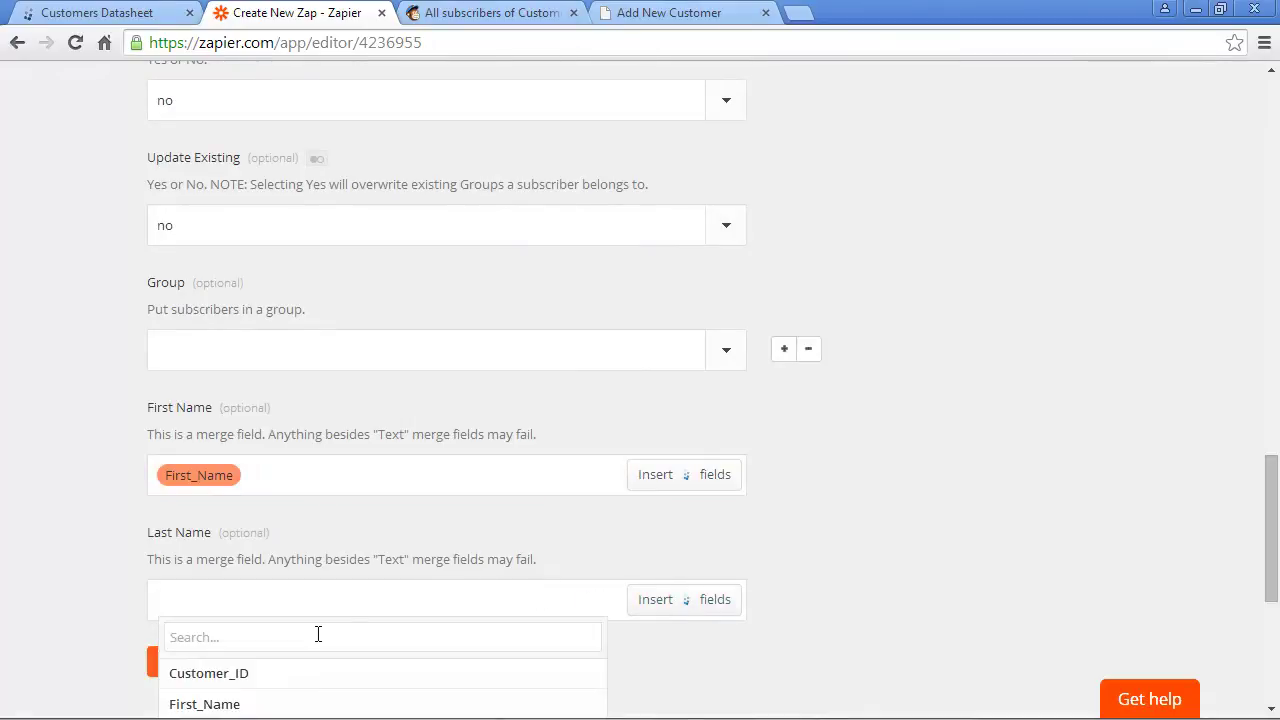
scroll(539, 595, "down", 1)
left_click(438, 640)
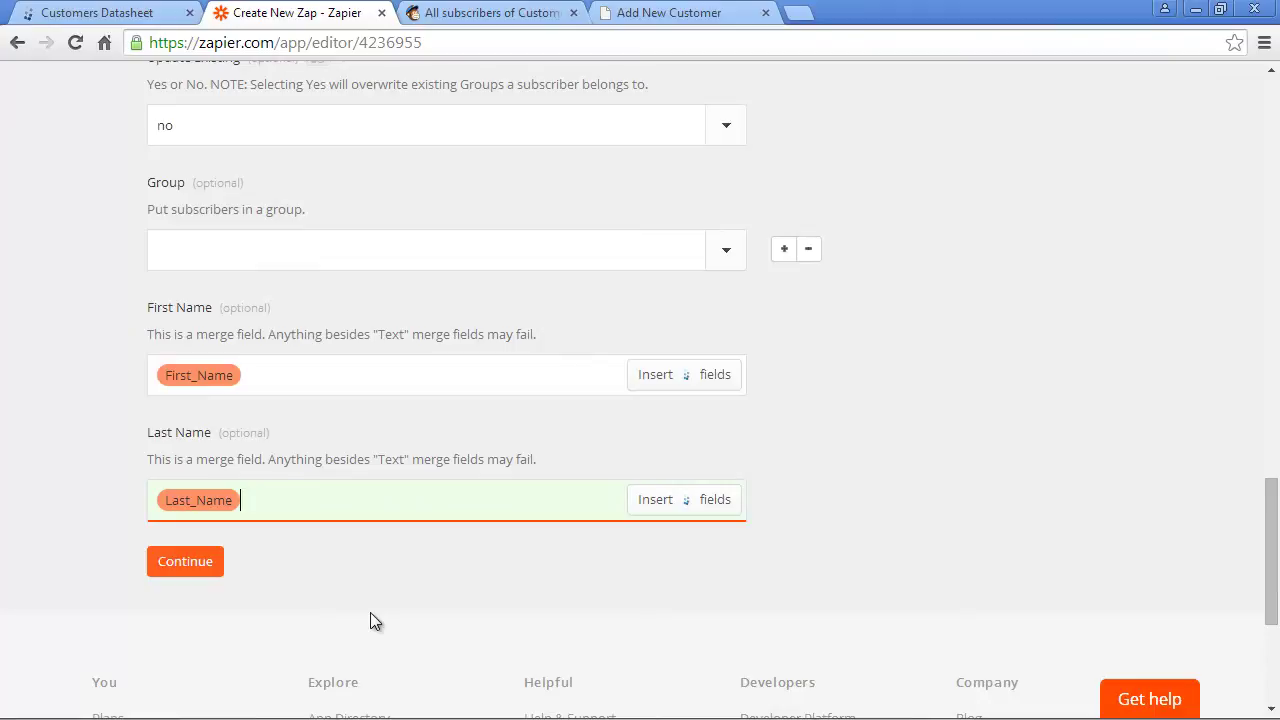
left_click(209, 565)
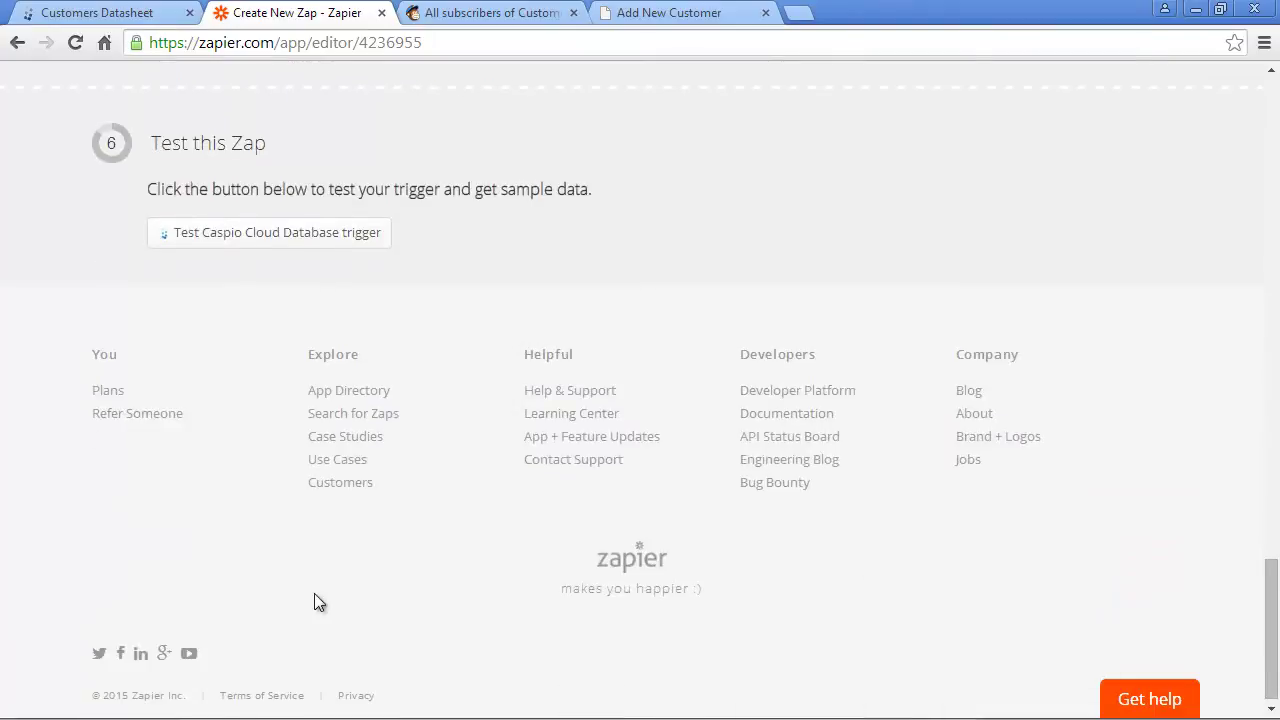
- Test the Caspio trigger and, finding no samples, switch to the Customers datasheet
left_click(289, 240)
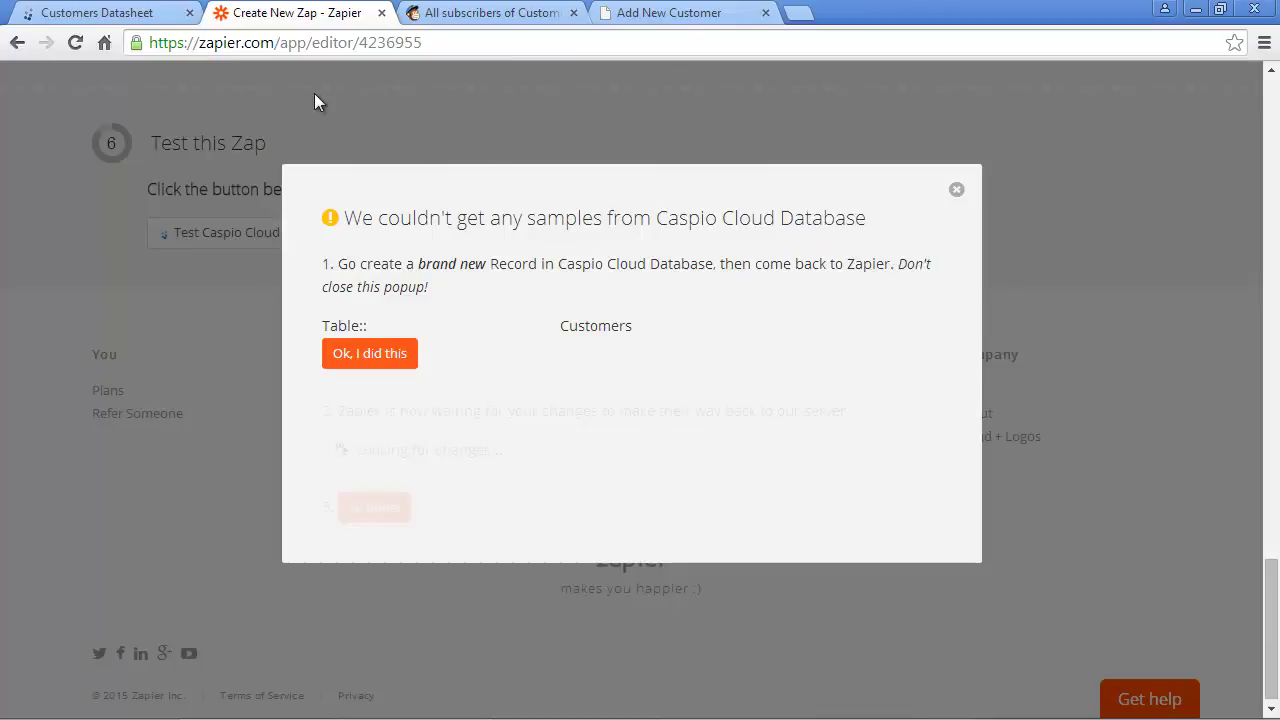
left_click(160, 14)
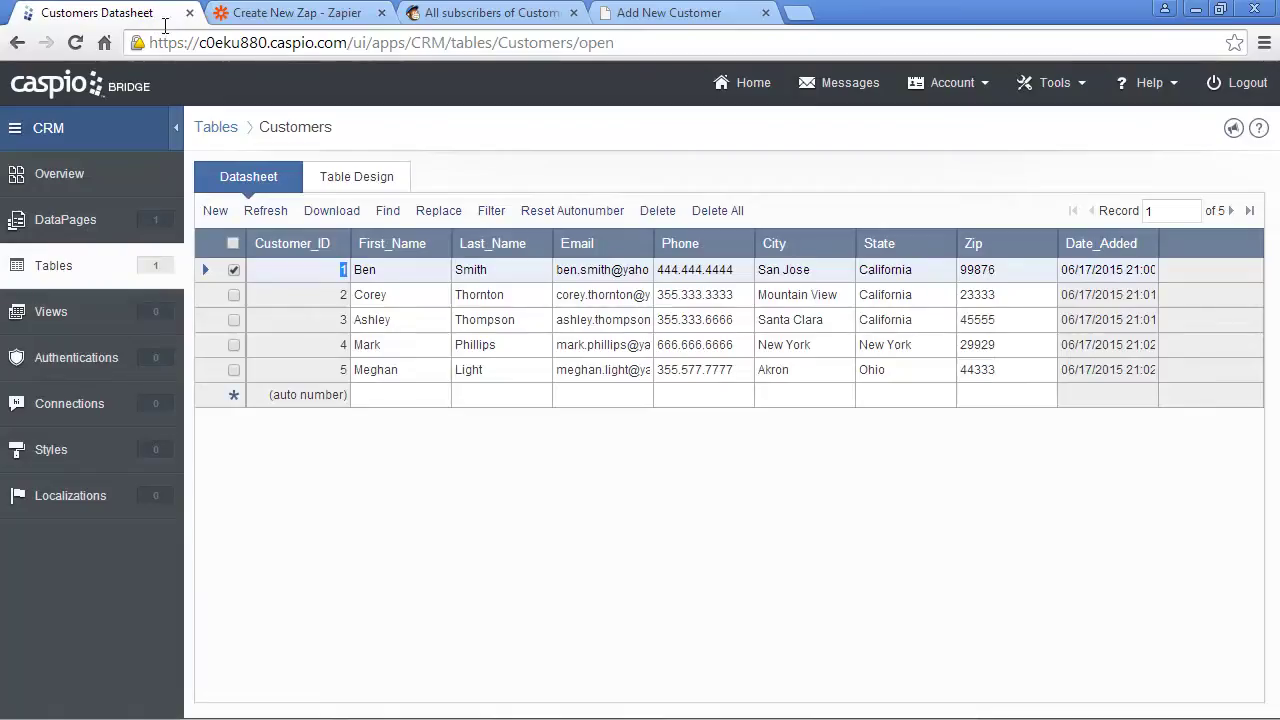
- Enter a new Caspio customer row with first name, last name and e-mail, and save it
left_click(405, 393)
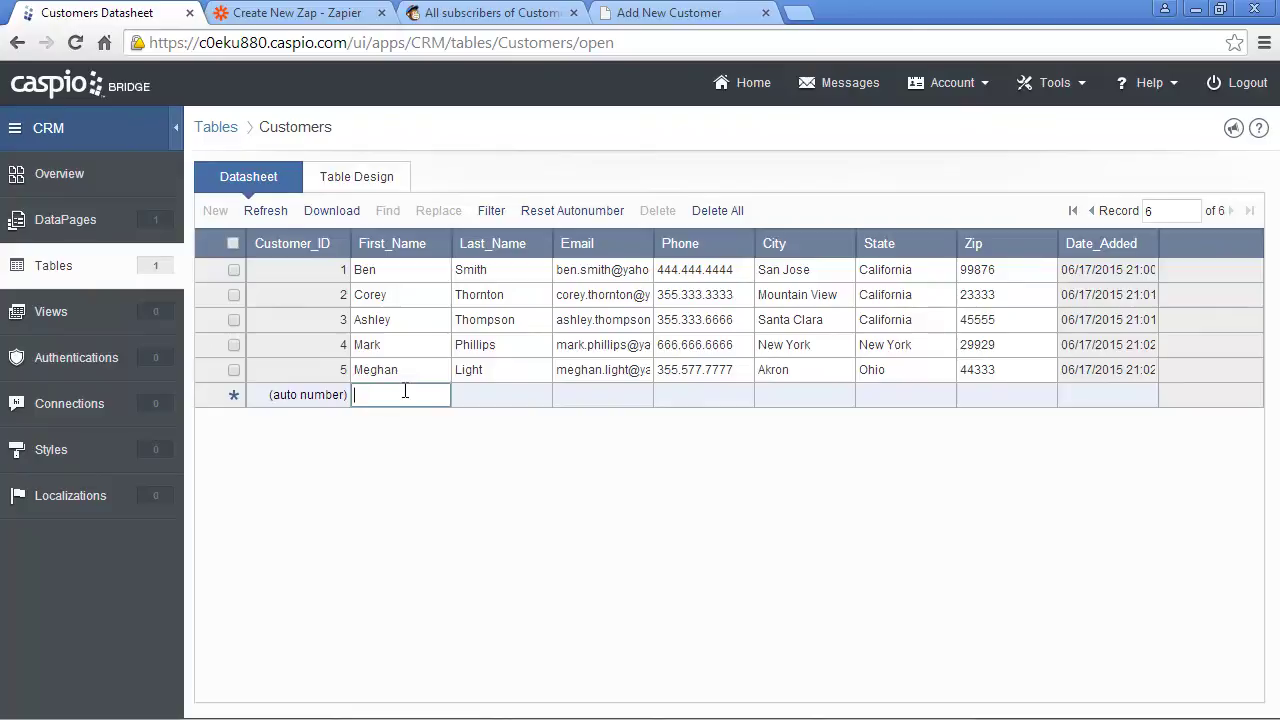
key("Tab")
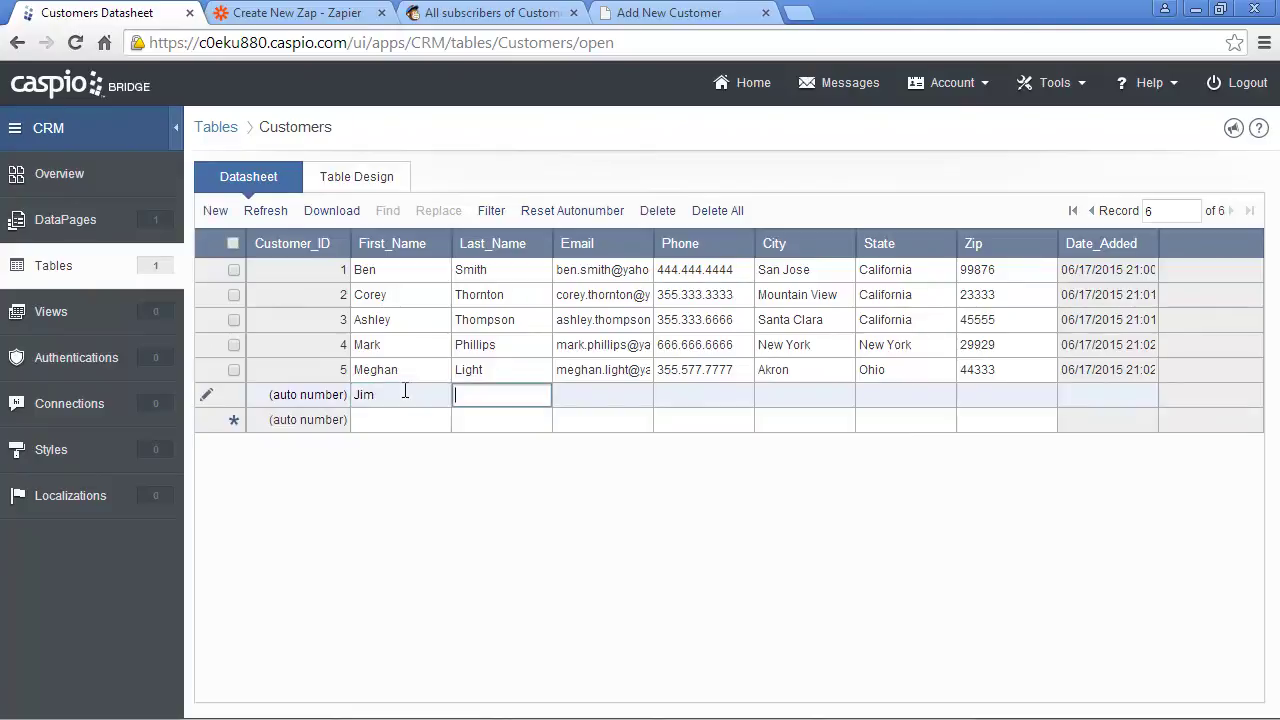
key("Tab")
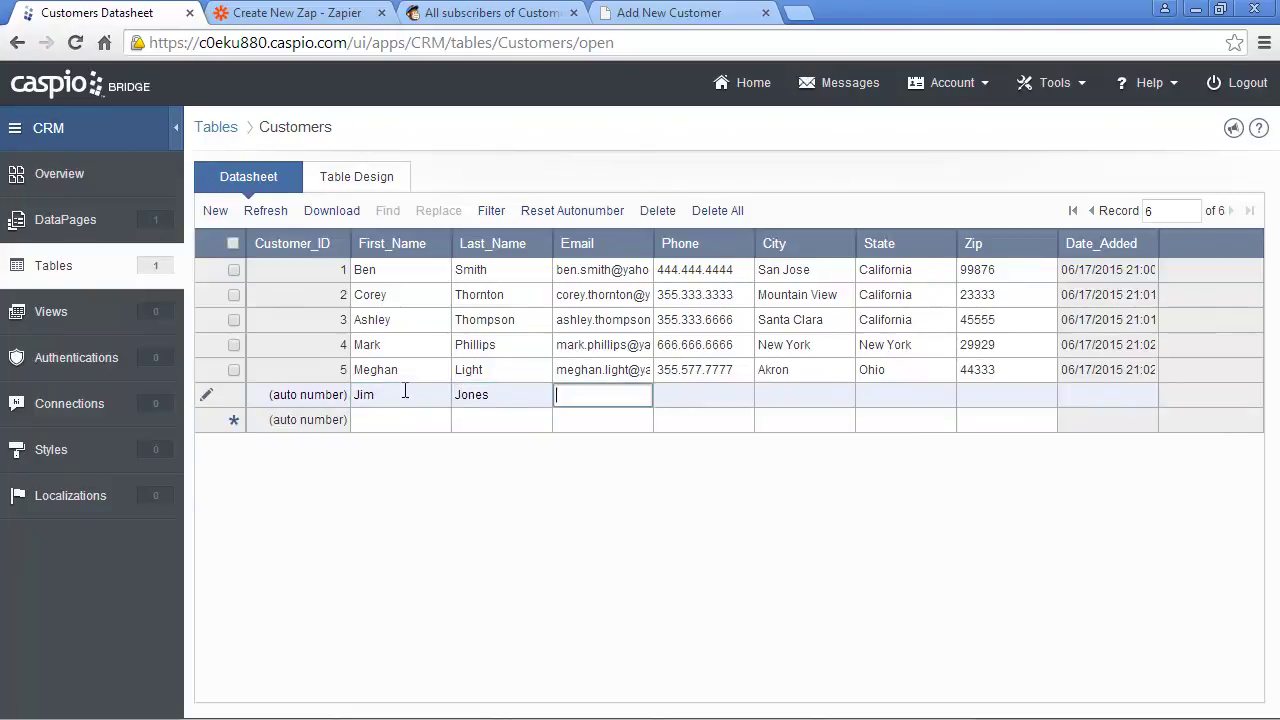
left_click(454, 420)
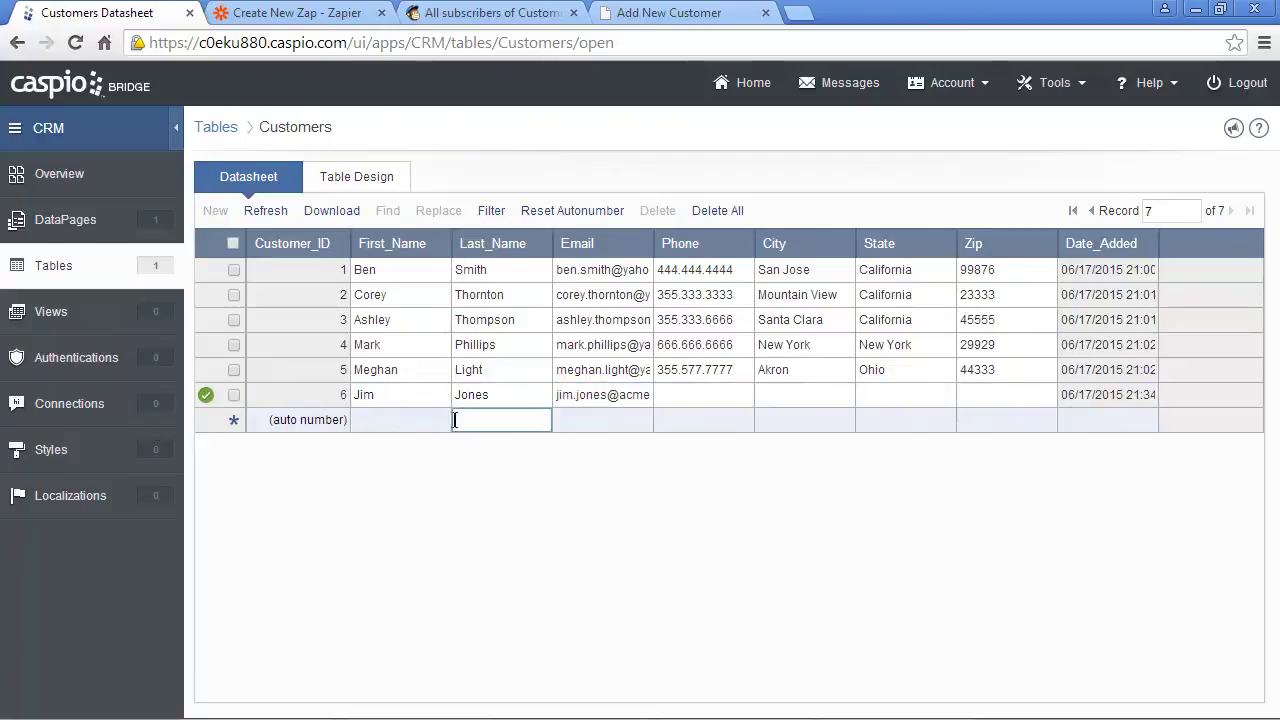
- Confirm the new Caspio record was created so Zapier finds the sample and finishes testing
left_click(289, 18)
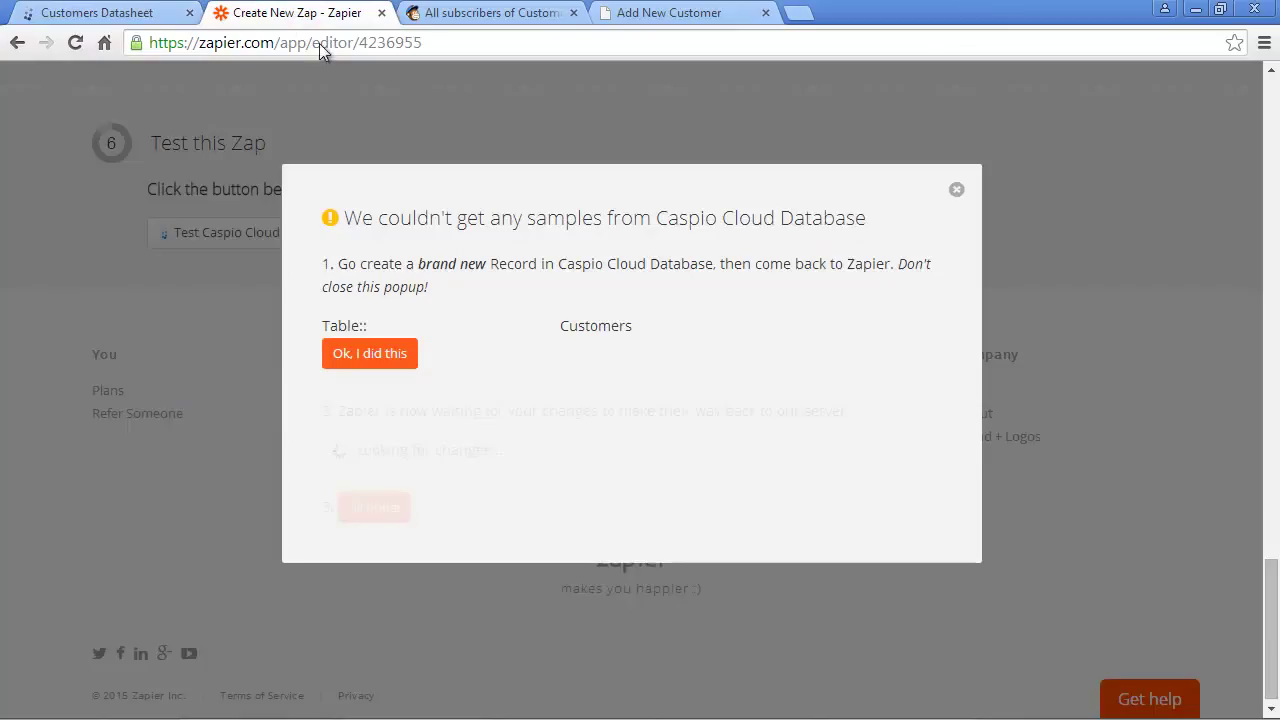
left_click(386, 351)
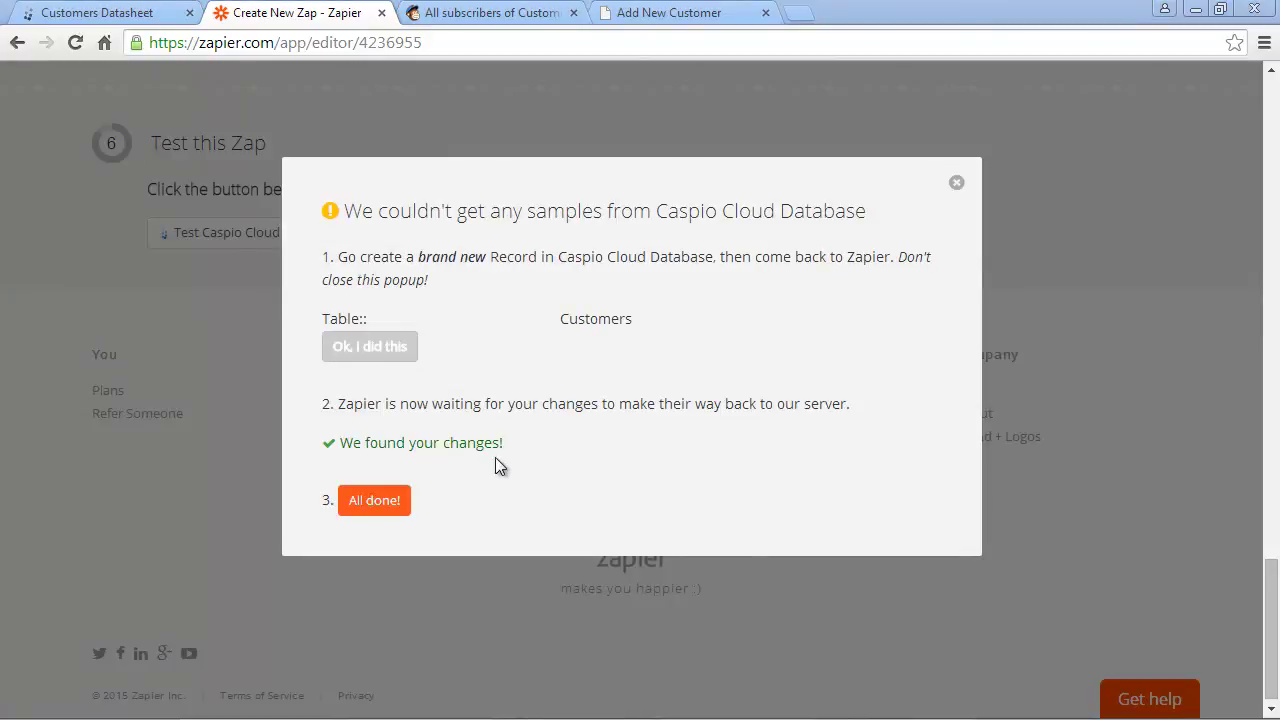
left_click(386, 499)
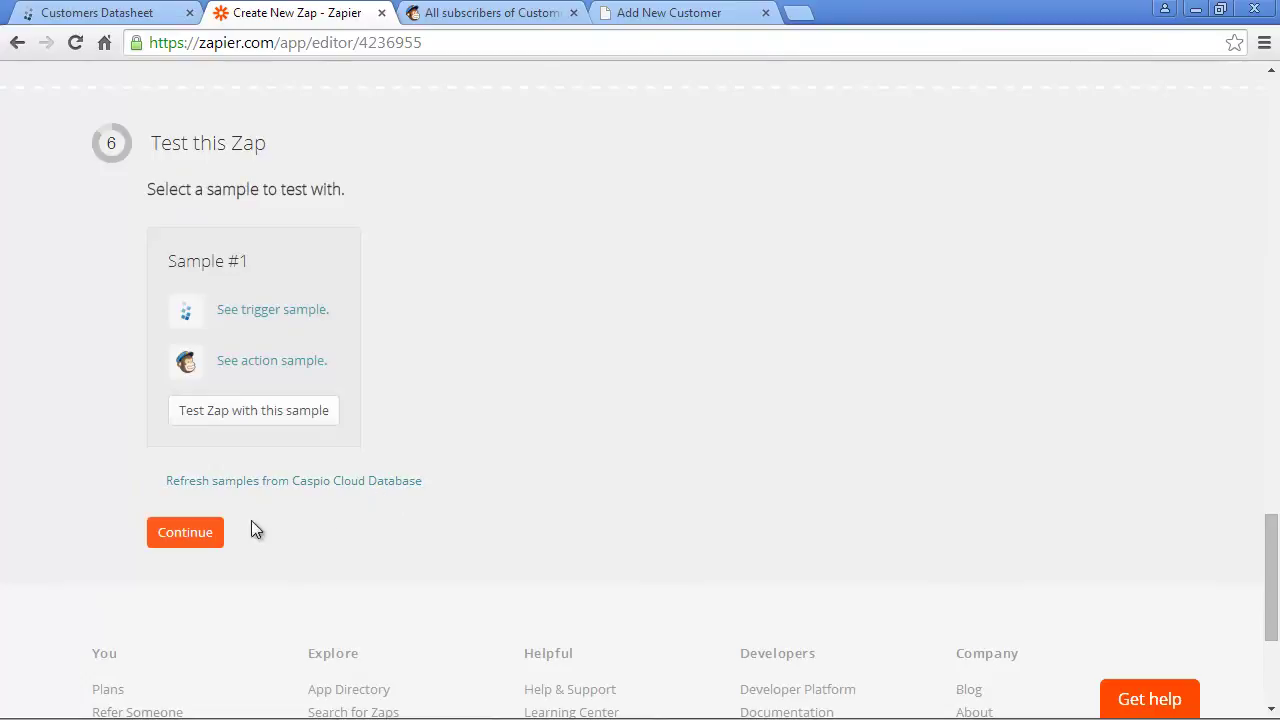
left_click(205, 531)
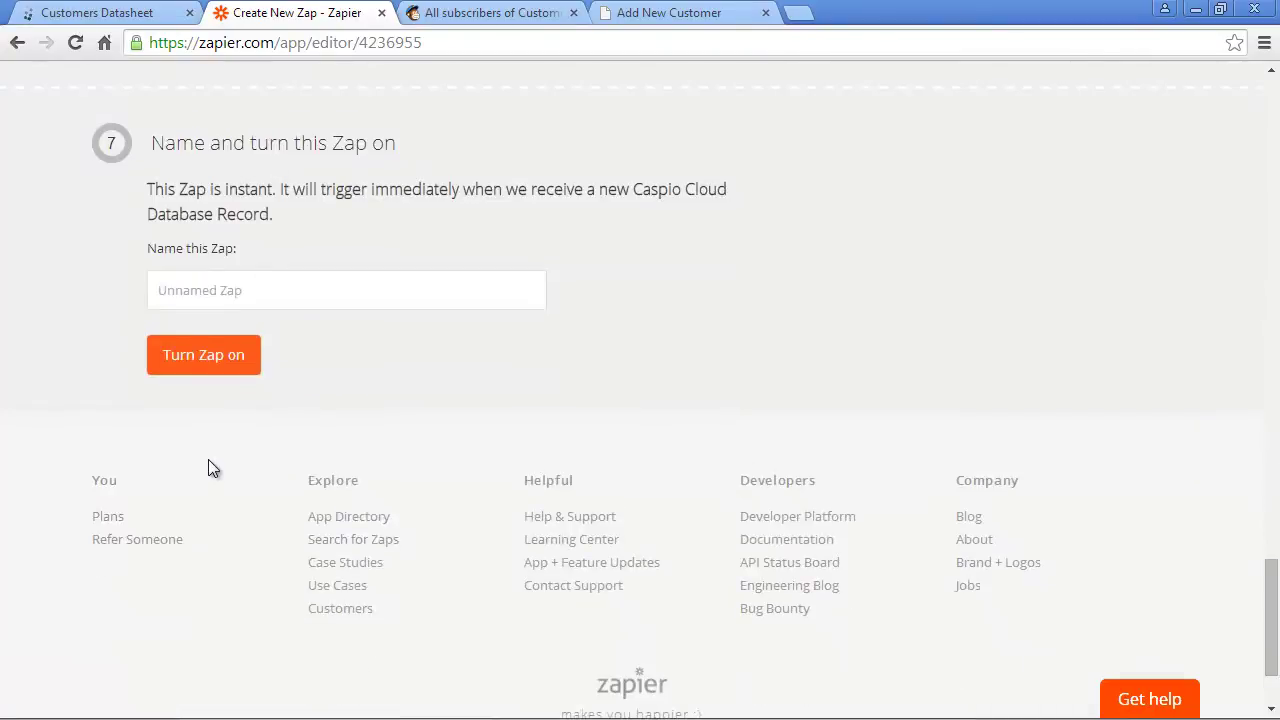
- Name the Zap 'Add customers to email list' and turn it on
left_click(257, 292)
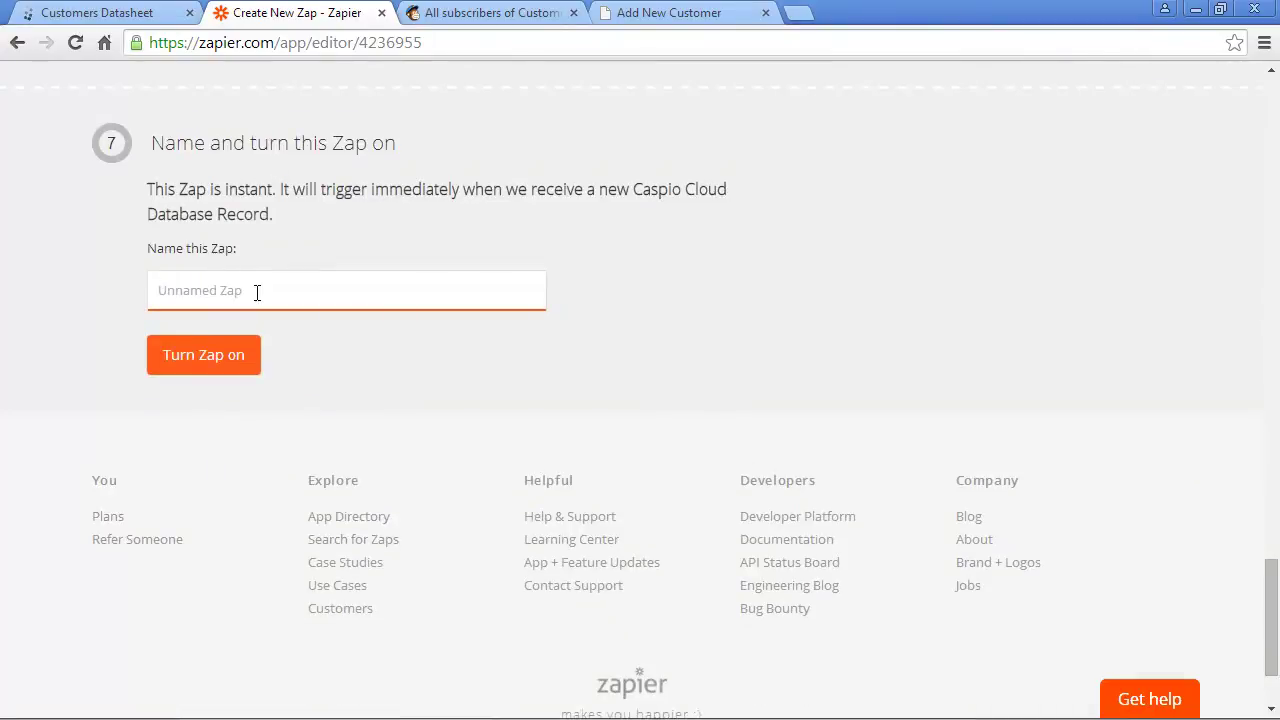
type("Add customers to email list")
left_click(230, 350)
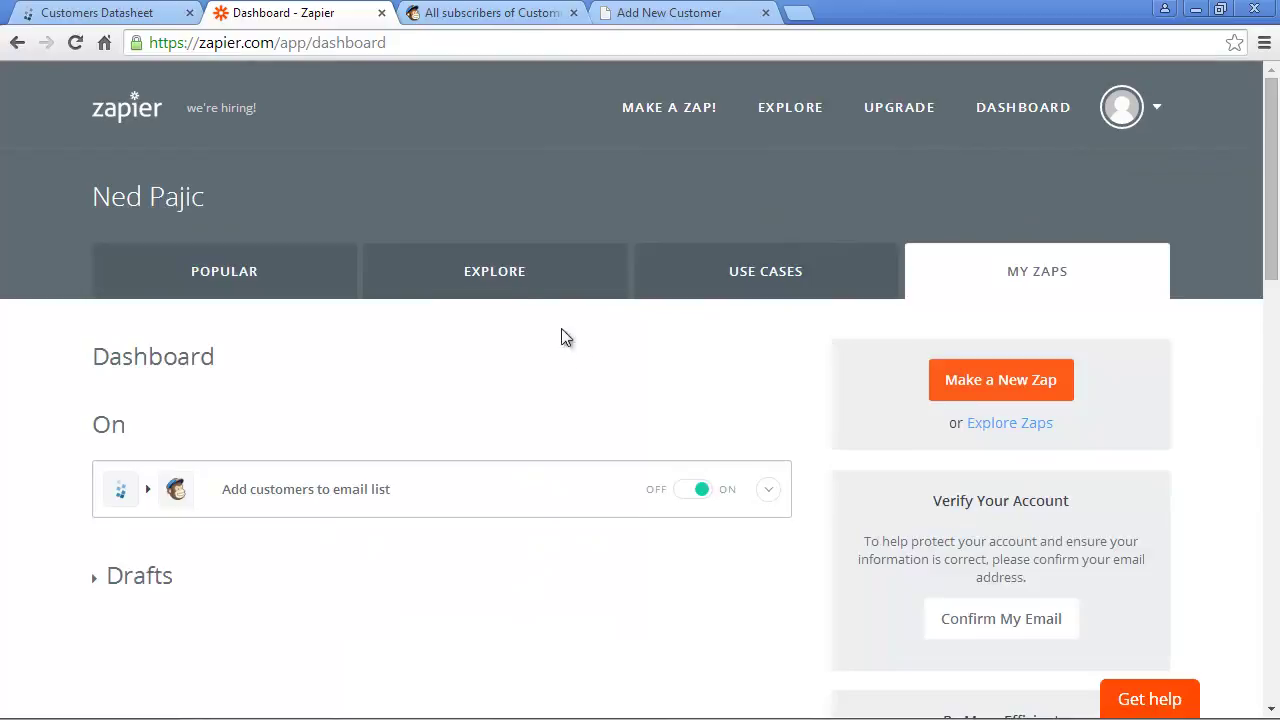
- Add another Caspio customer row with first name, last name and e-mail, then switch to MailChimp
left_click(147, 17)
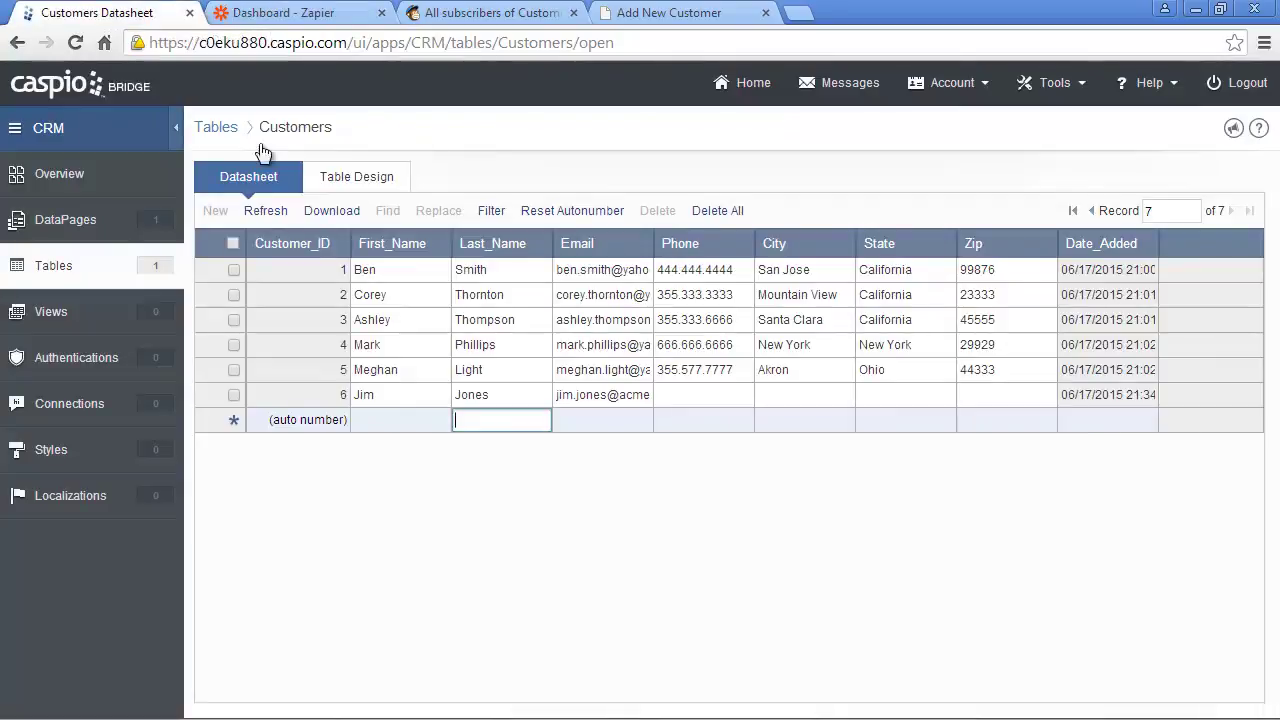
left_click(378, 419)
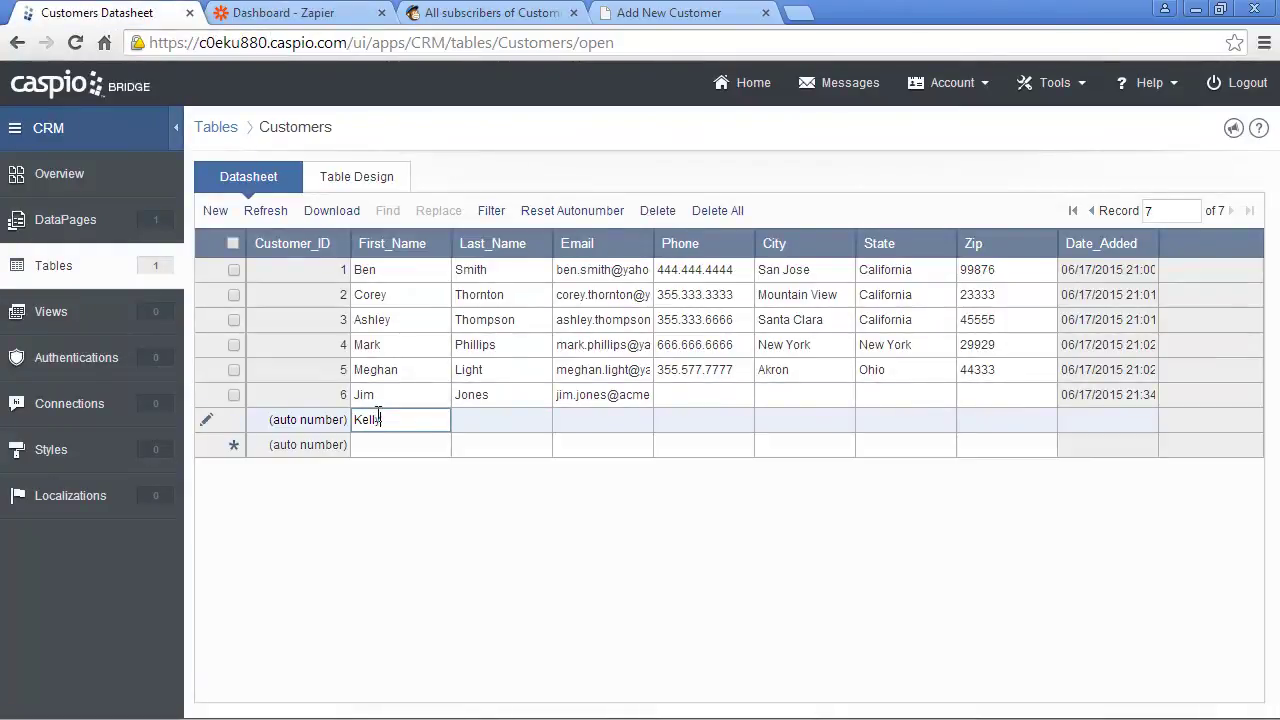
key("Tab")
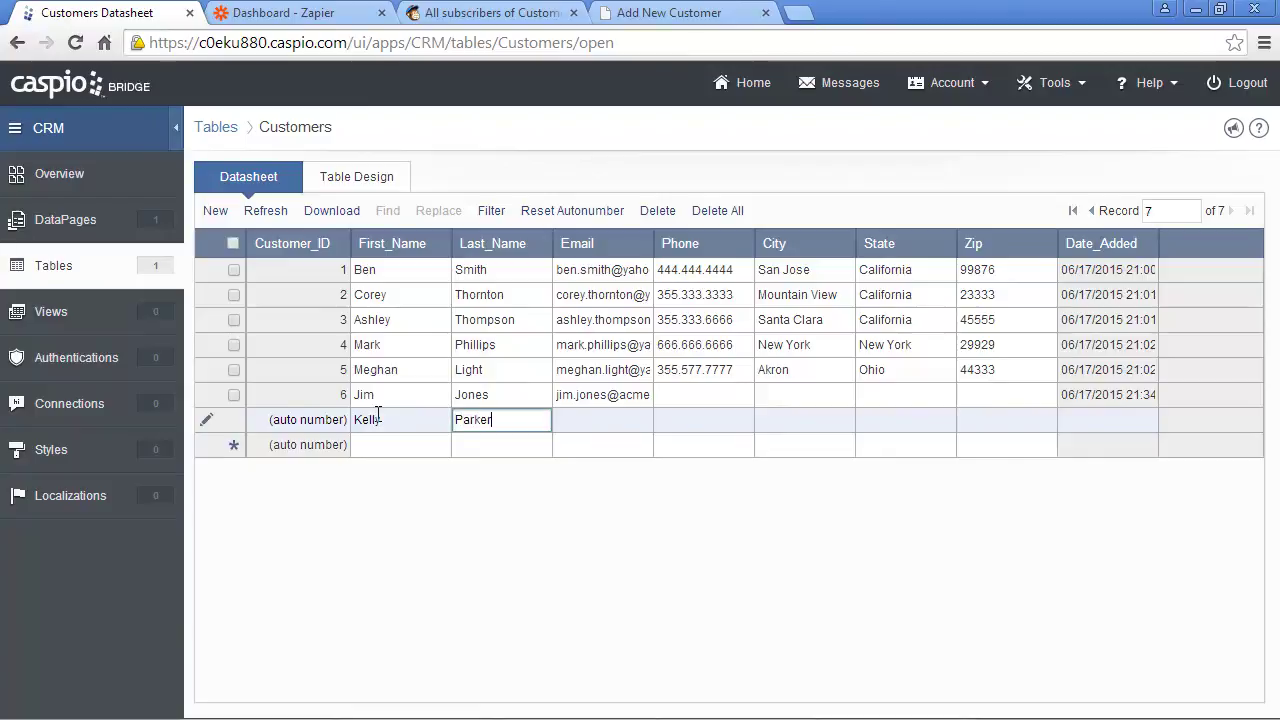
key("Tab")
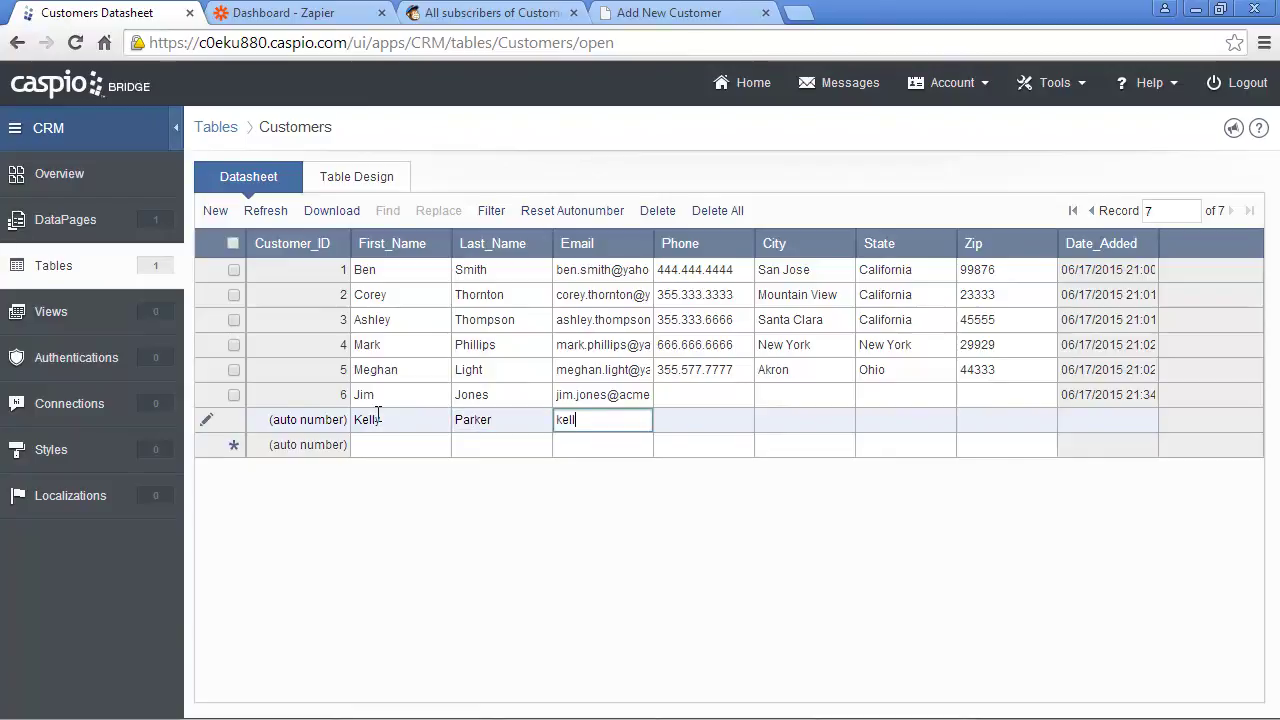
left_click(381, 441)
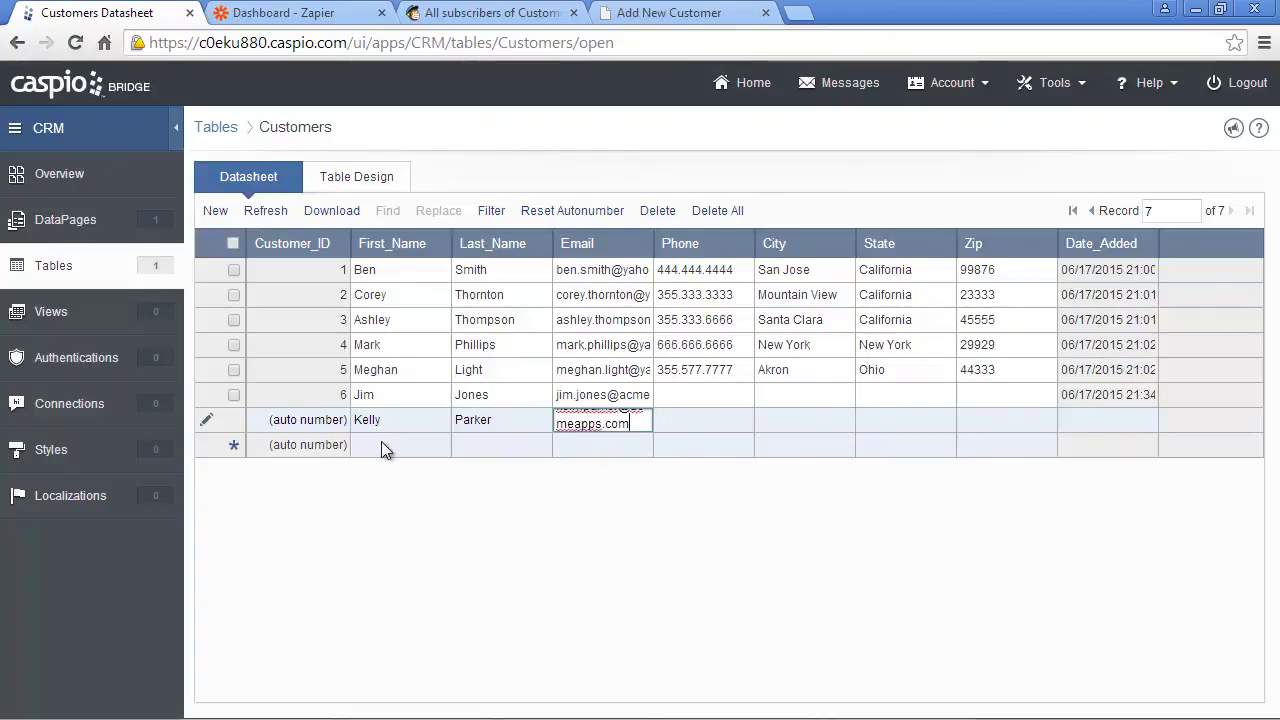
left_click(505, 14)
- View CustomerMailList's subscribers to confirm the new customer synced, then return to the Zapier dashboard
left_click(255, 276)
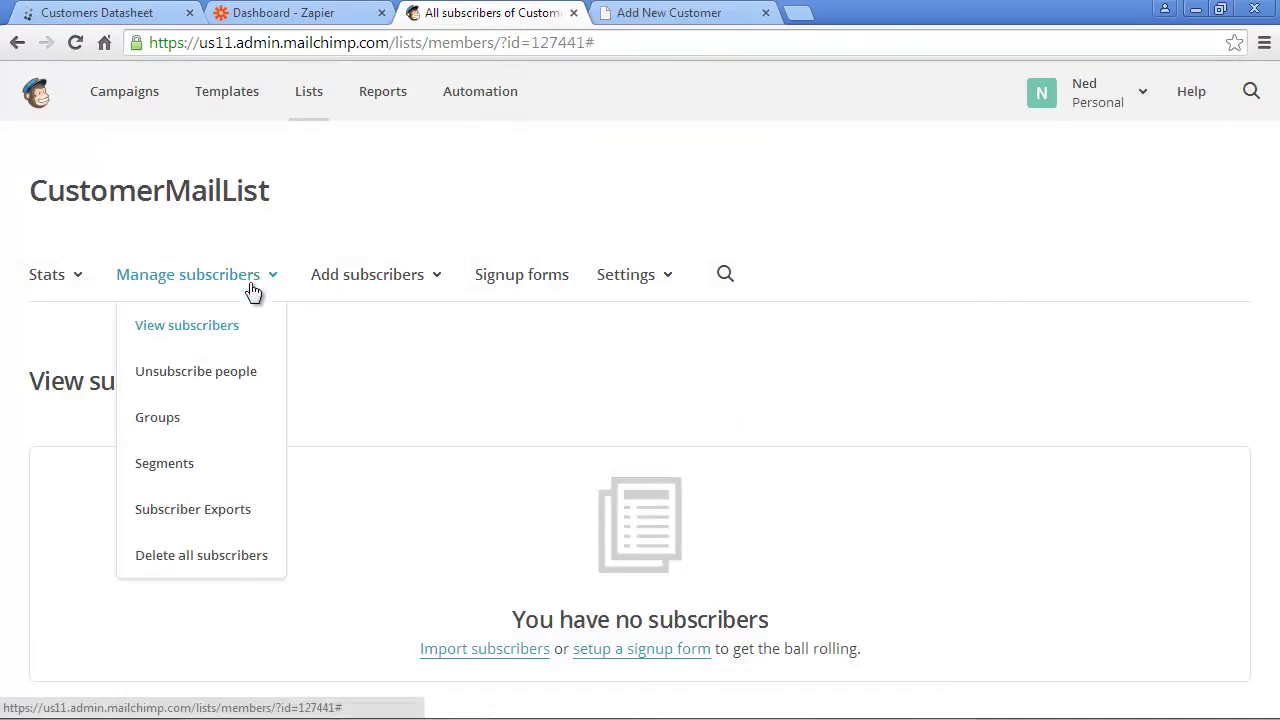
left_click(222, 326)
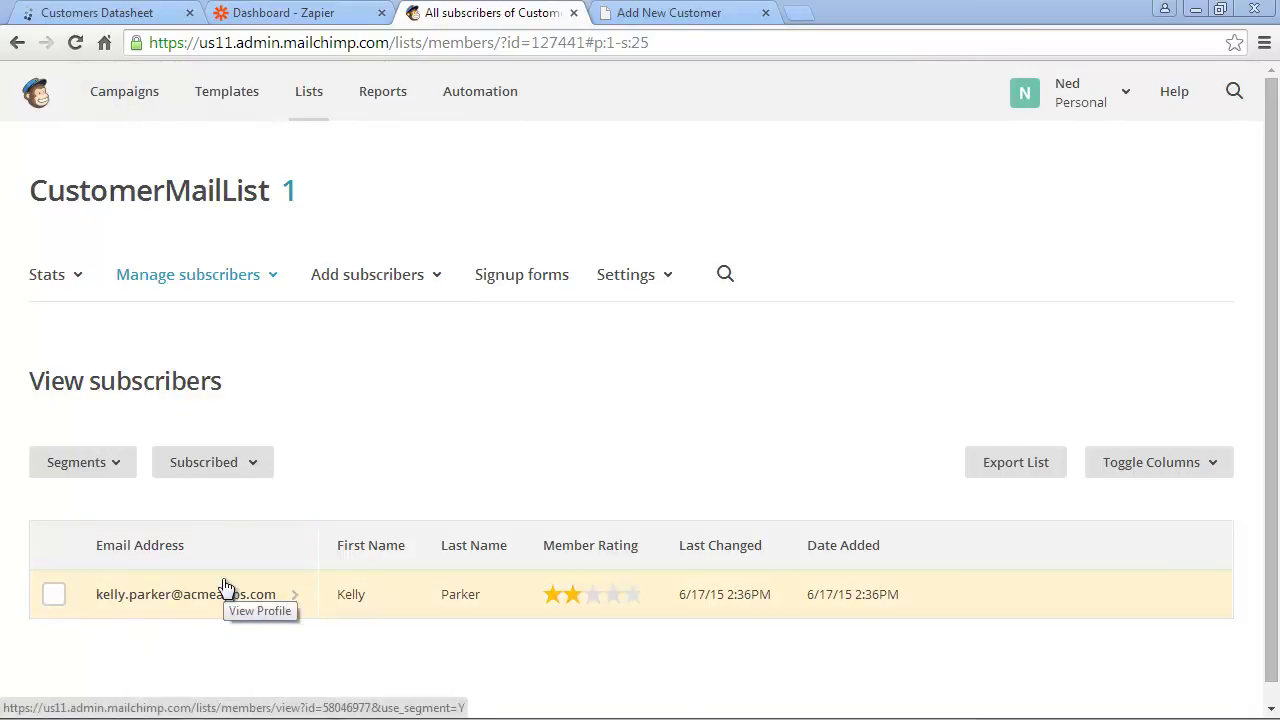
left_click(287, 12)
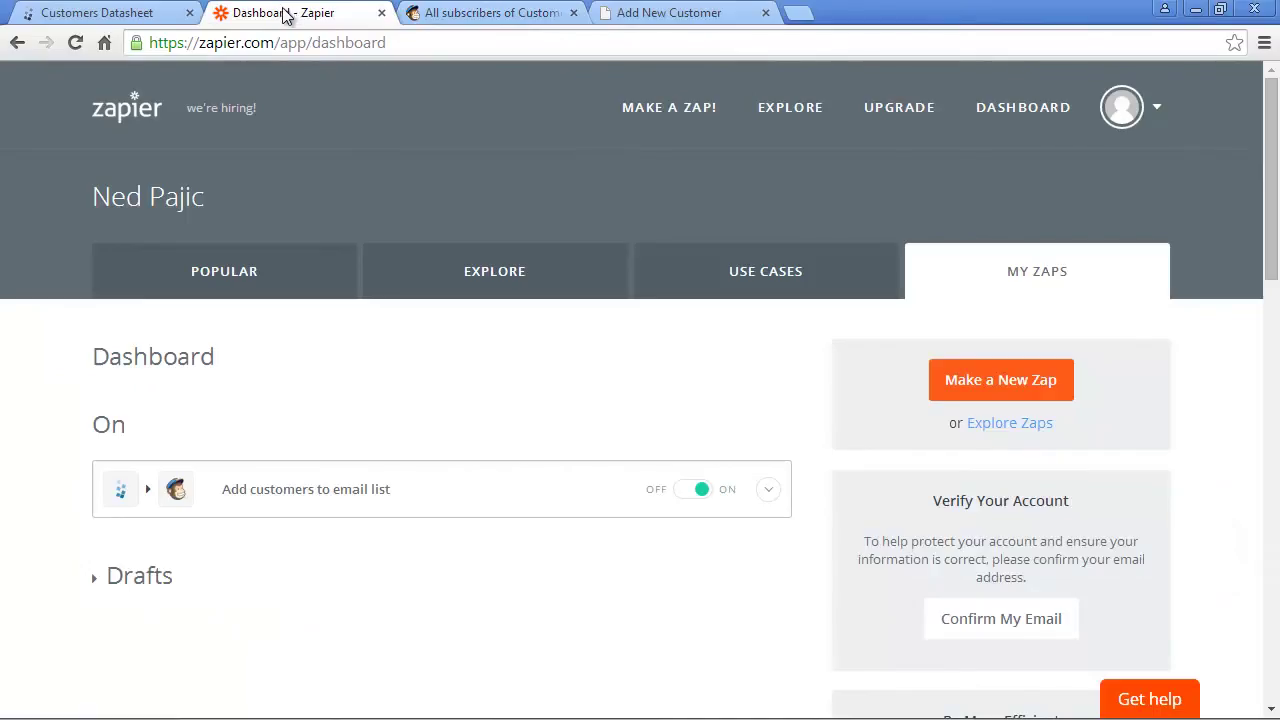